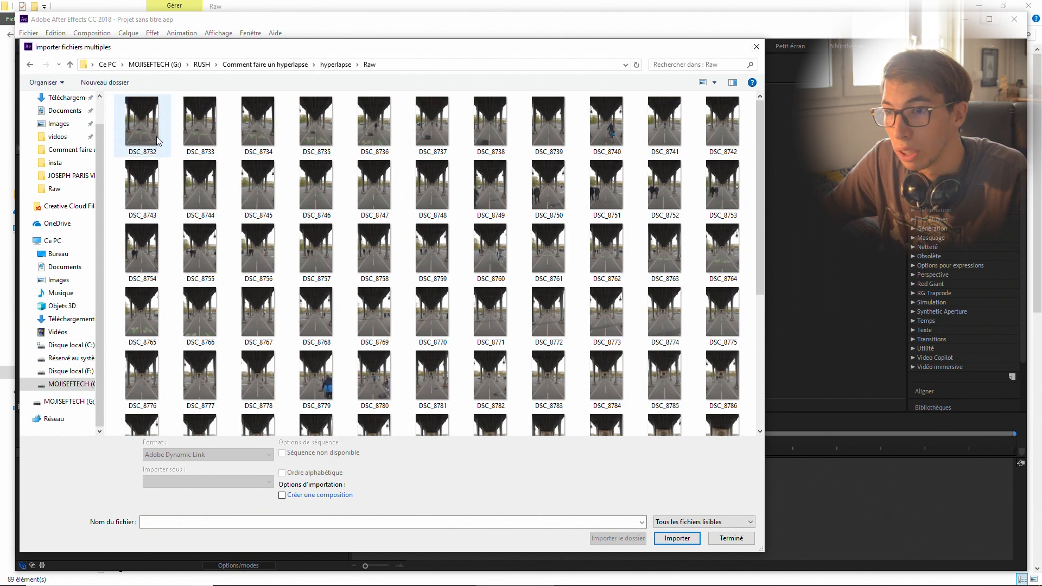
# - Import the raw photos as a Camera Raw sequence starting with DSC_8732
pyautogui.click(156, 143)
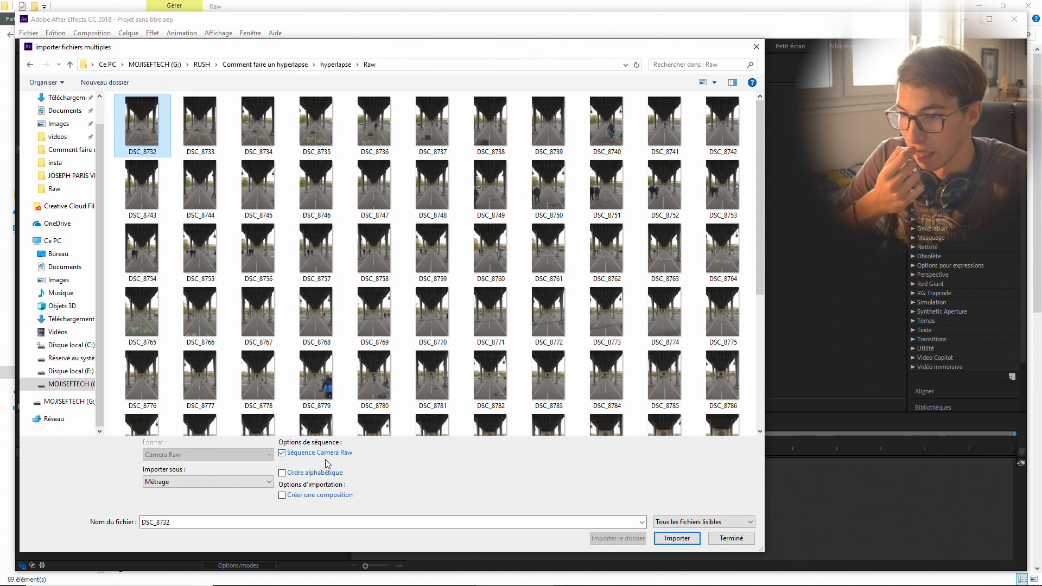
pyautogui.click(672, 538)
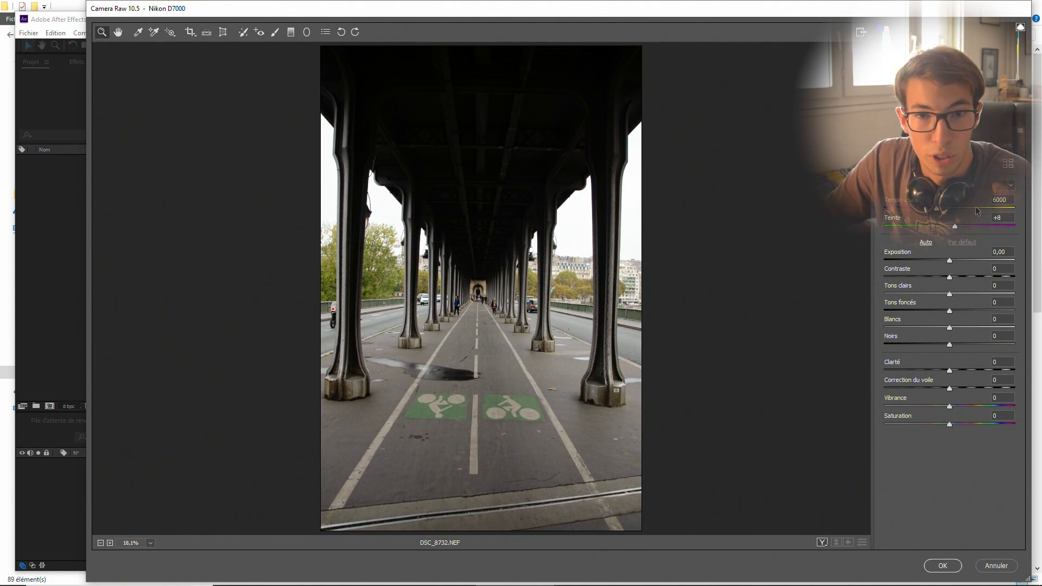
pyautogui.click(978, 119)
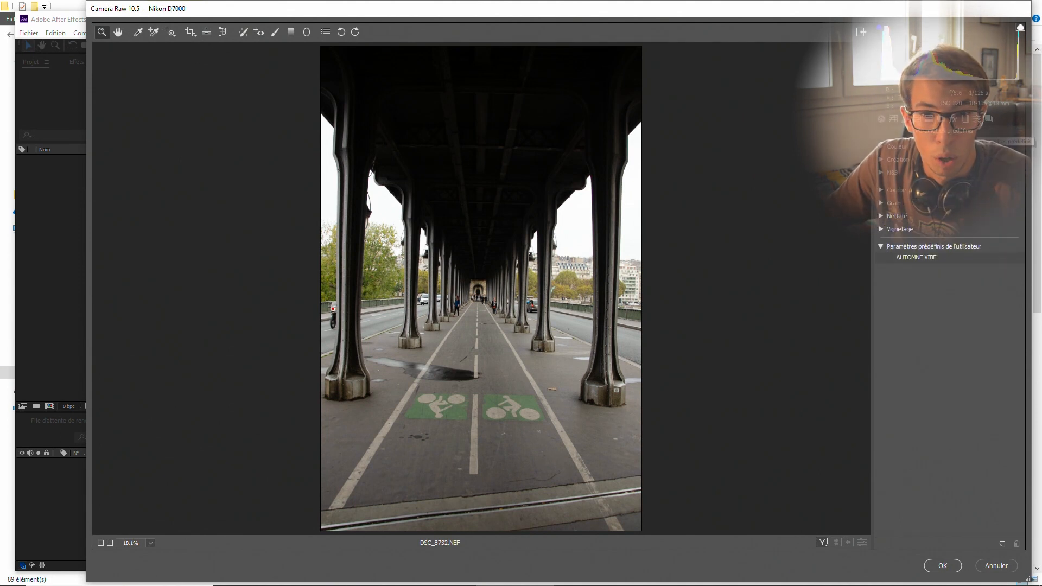
pyautogui.click(897, 257)
pyautogui.hotkey('ctrl', 'z')
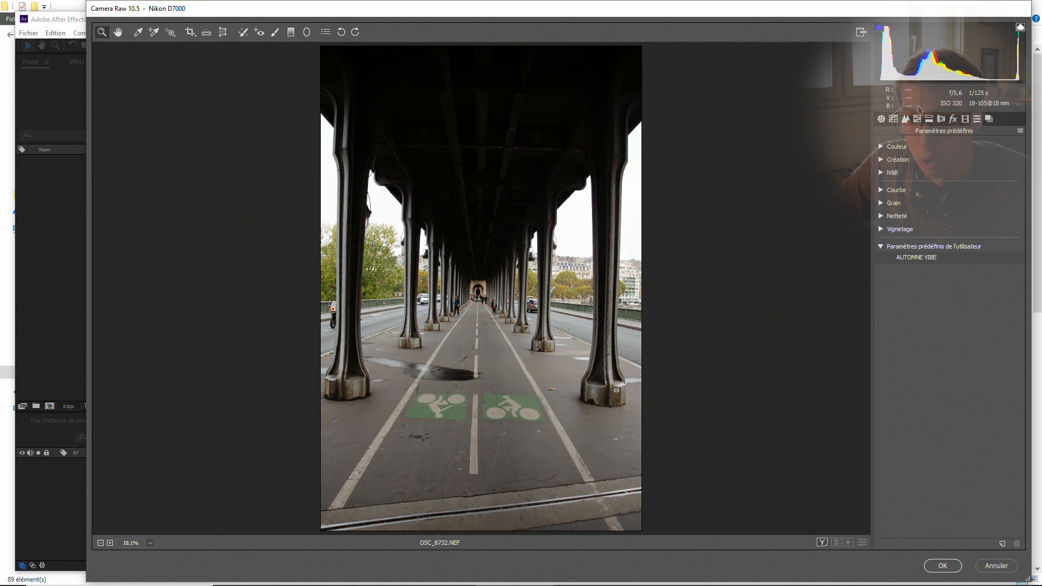
# - Set the blue primary hue to -100 in the raw photo's camera calibration
pyautogui.click(952, 120)
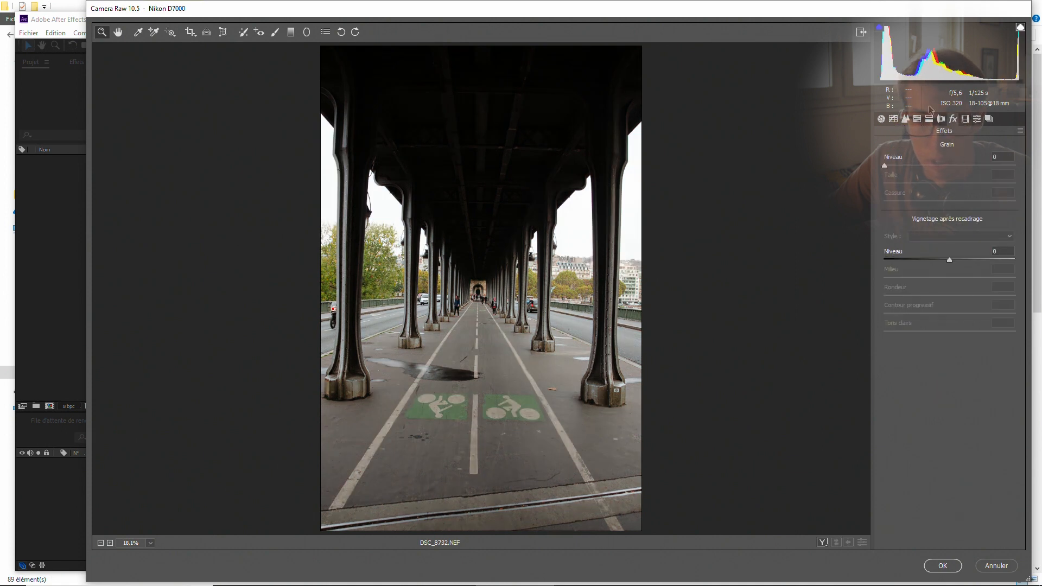
pyautogui.click(964, 119)
pyautogui.moveTo(948, 320); pyautogui.dragTo(862, 323)
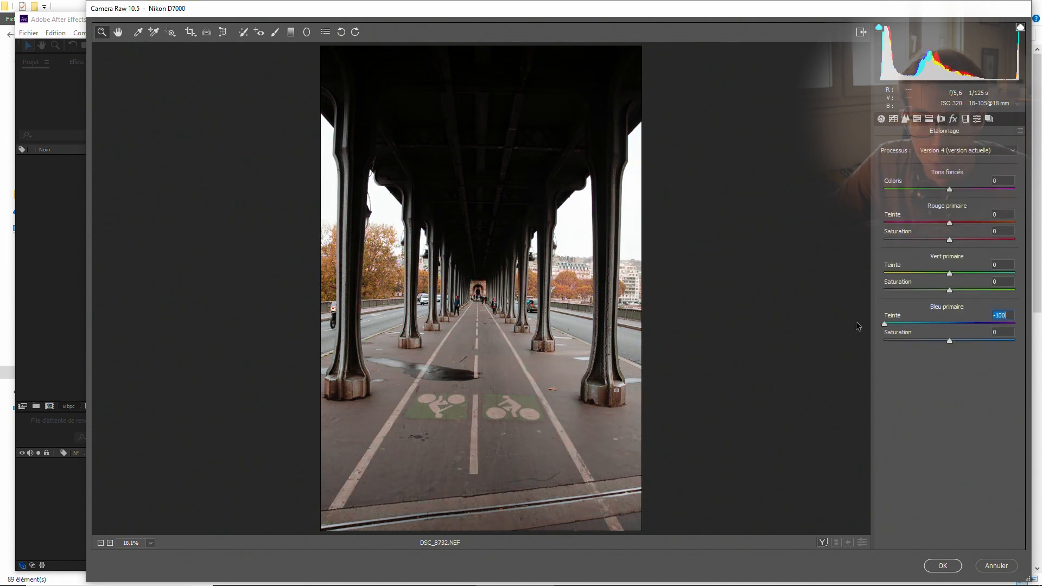
# - Raise the exposure to +0.75 and check the blown-out areas with the highlight clipping warning
pyautogui.click(882, 120)
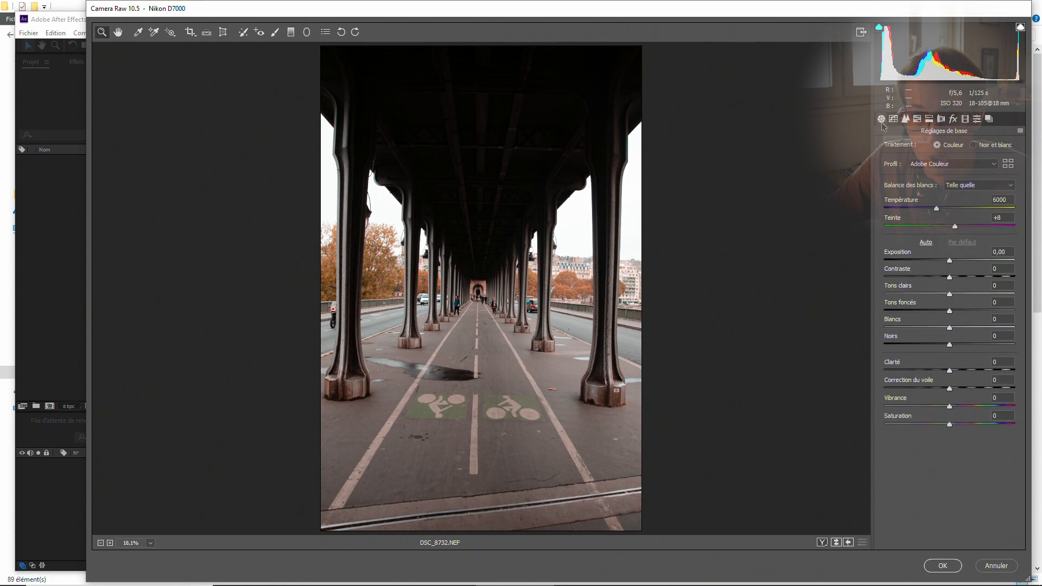
pyautogui.moveTo(953, 262); pyautogui.dragTo(961, 262)
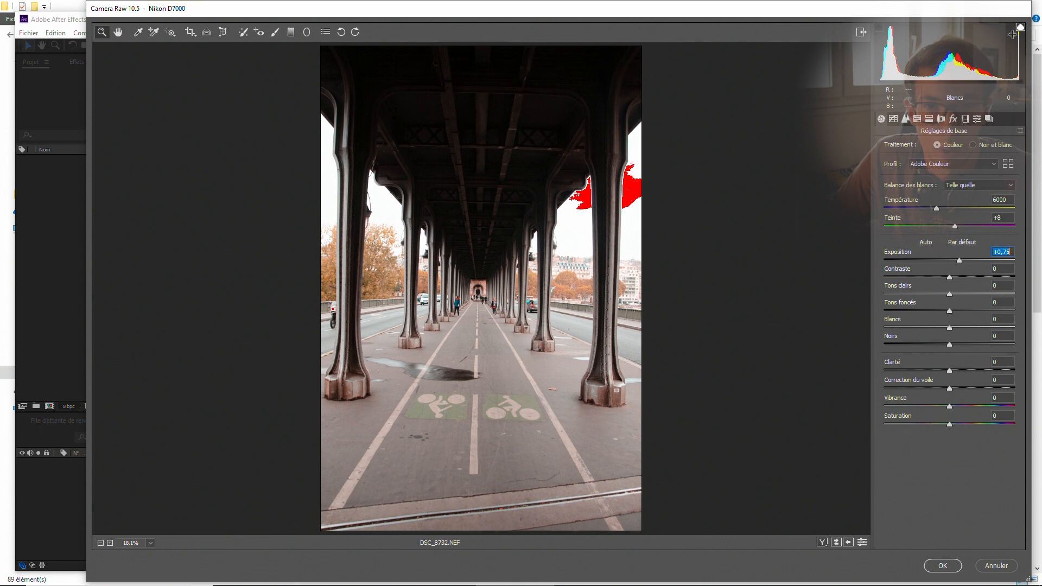
pyautogui.click(1020, 28)
pyautogui.click(1021, 29)
pyautogui.click(1020, 29)
pyautogui.click(1020, 28)
pyautogui.click(1021, 29)
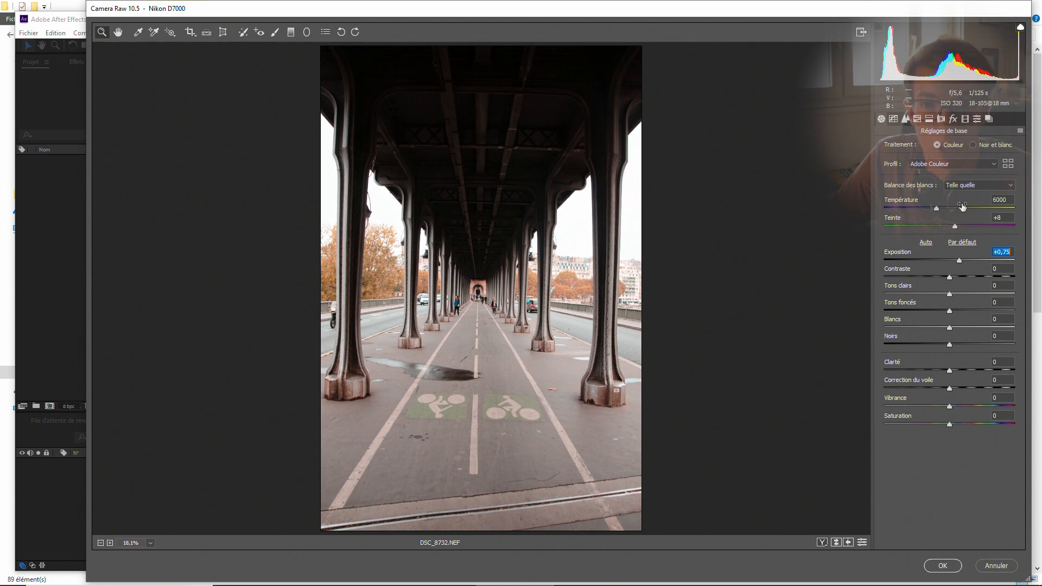
# - Set highlights to -18, shadows to +38, contrast to +9, whites to +14 and blacks to -7, and slightly raise clarity and dehaze
pyautogui.moveTo(950, 296); pyautogui.dragTo(972, 310)
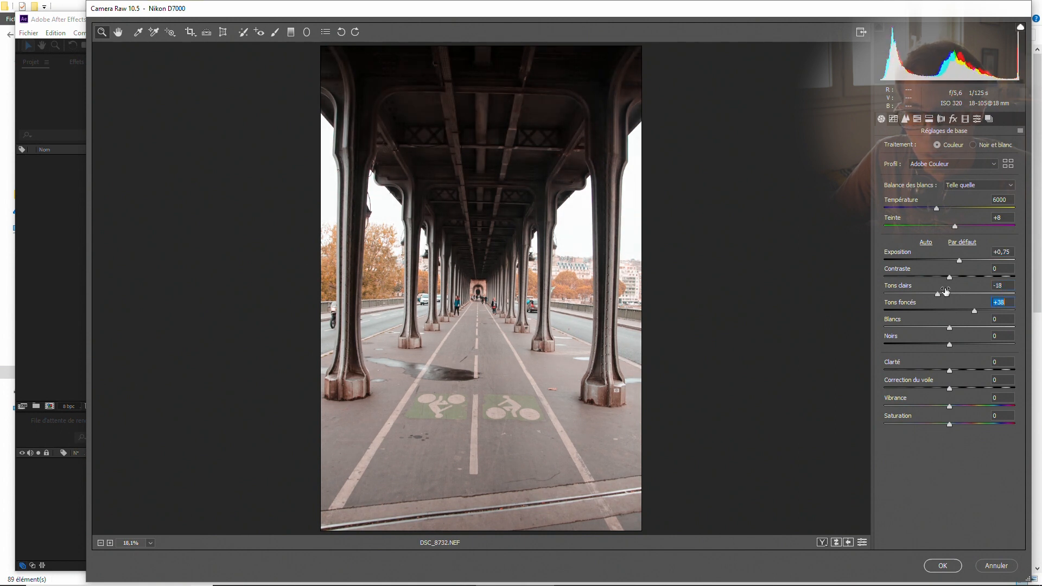
pyautogui.moveTo(949, 277); pyautogui.dragTo(957, 279)
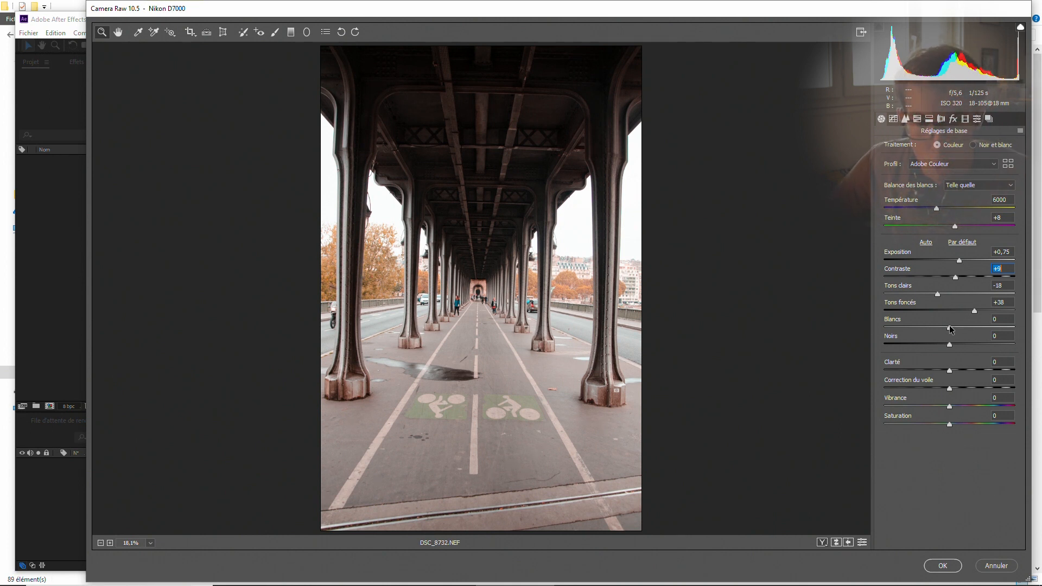
pyautogui.moveTo(950, 327)
pyautogui.mouseDown()
pyautogui.moveTo(965, 328)
pyautogui.moveTo(944, 346)
pyautogui.mouseUp()
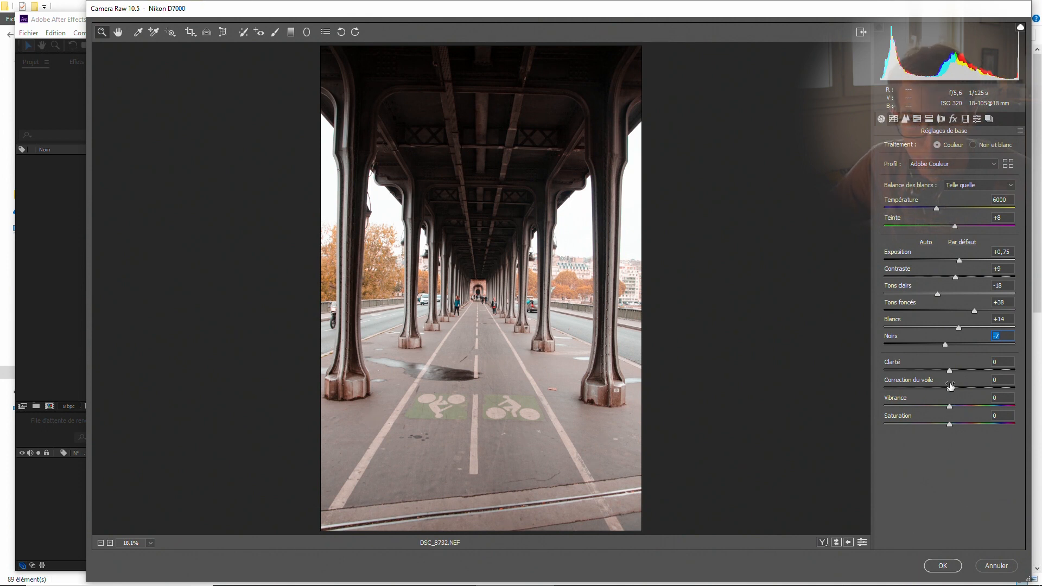
pyautogui.moveTo(950, 373); pyautogui.dragTo(959, 389)
# - Split-tone the shadows with hue 198 and saturation 18, and finish importing the developed sequence
pyautogui.click(928, 120)
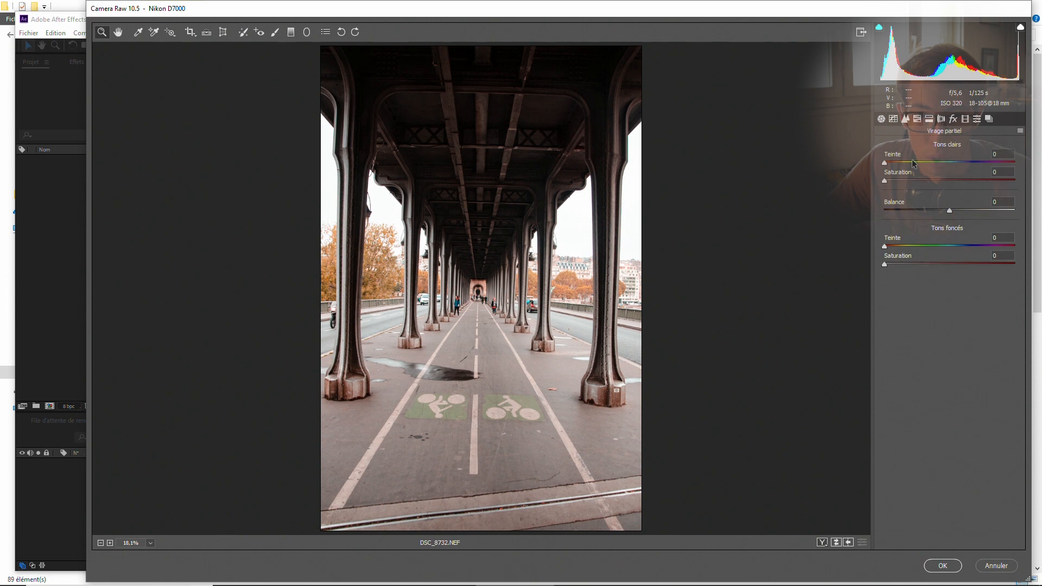
pyautogui.click(956, 247)
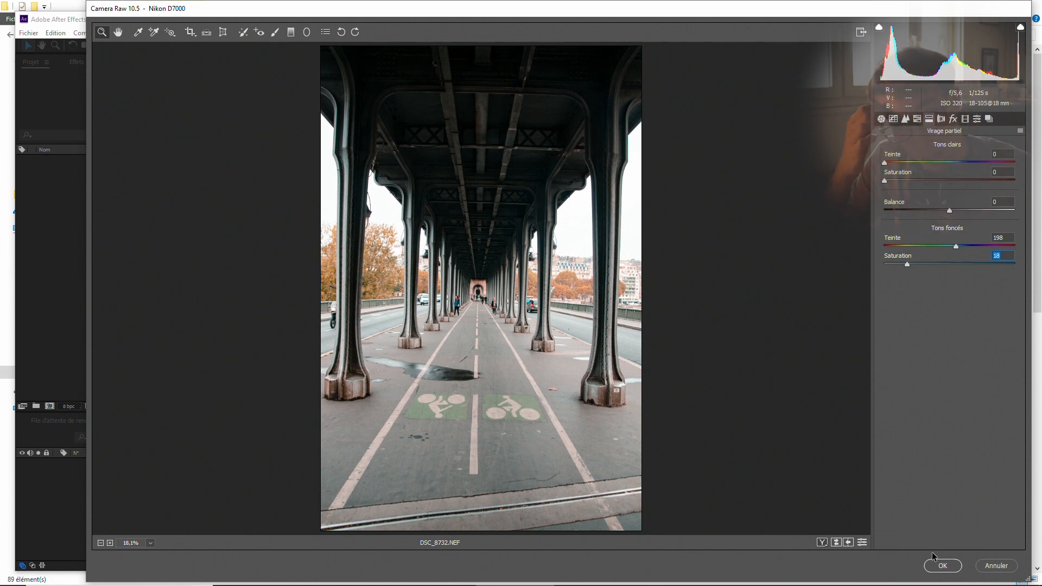
pyautogui.click(938, 565)
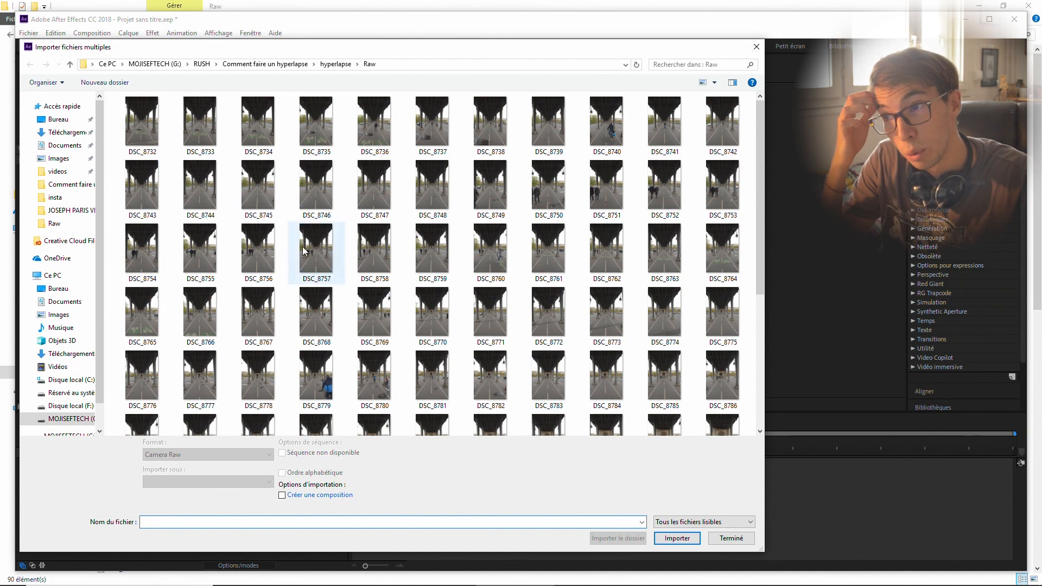
pyautogui.click(727, 539)
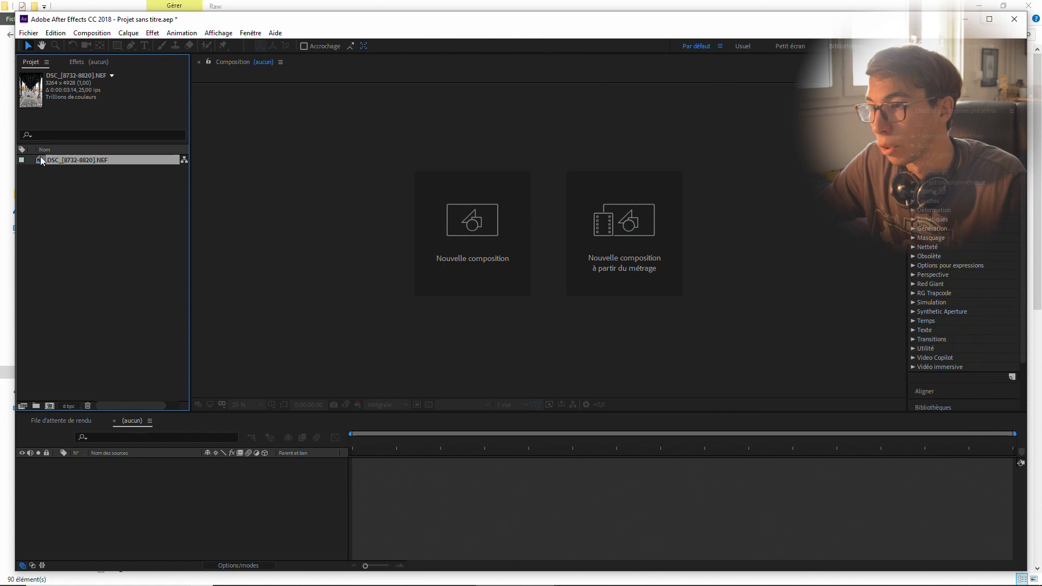
# - Create a composition from the imported DSC_[8732-8820].NEF sequence and fit its whole frame in view
pyautogui.moveTo(42, 159); pyautogui.dragTo(48, 404)
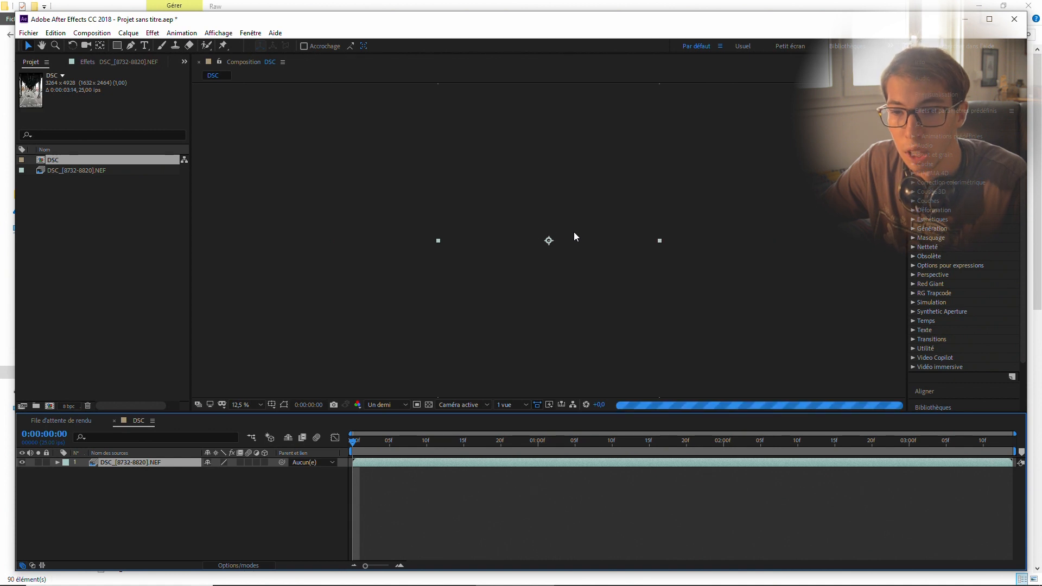
pyautogui.scroll(-1, 568, 245)
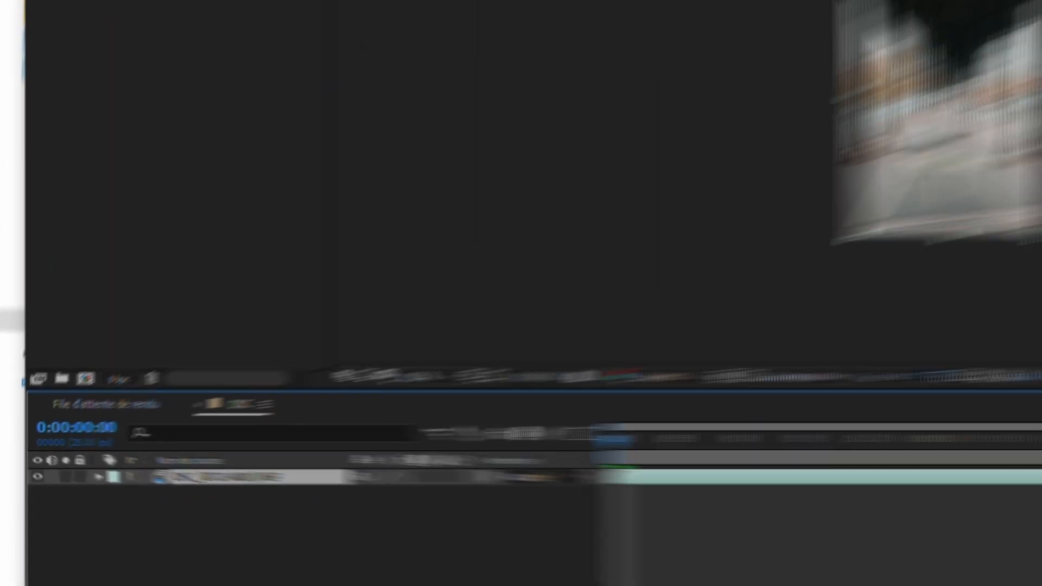
# - Check the frame size, frame rate and duration in the DSC composition's settings
pyautogui.click(92, 33)
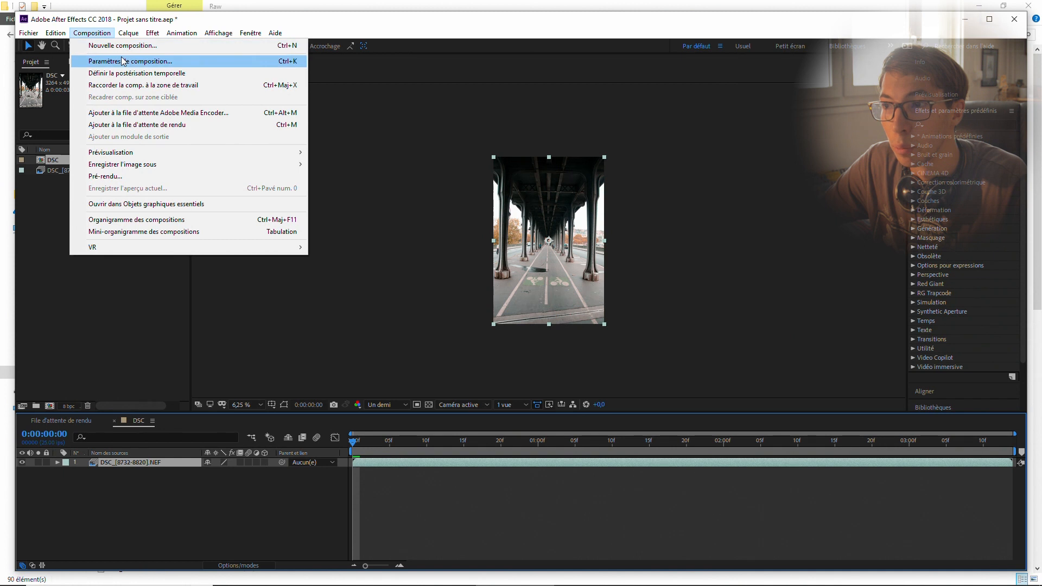
pyautogui.click(129, 61)
pyautogui.moveTo(502, 157); pyautogui.dragTo(792, 186)
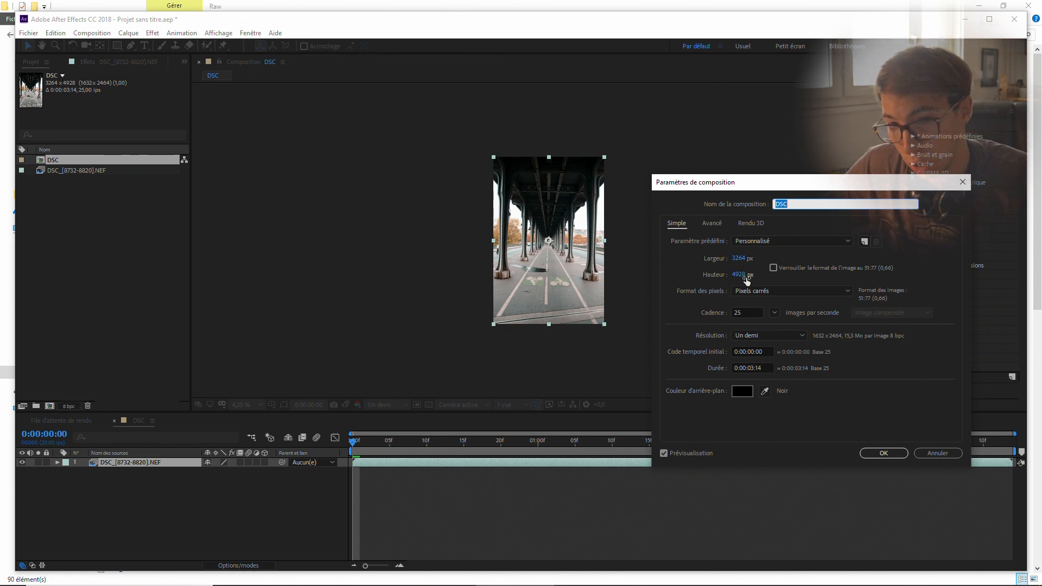
pyautogui.click(888, 453)
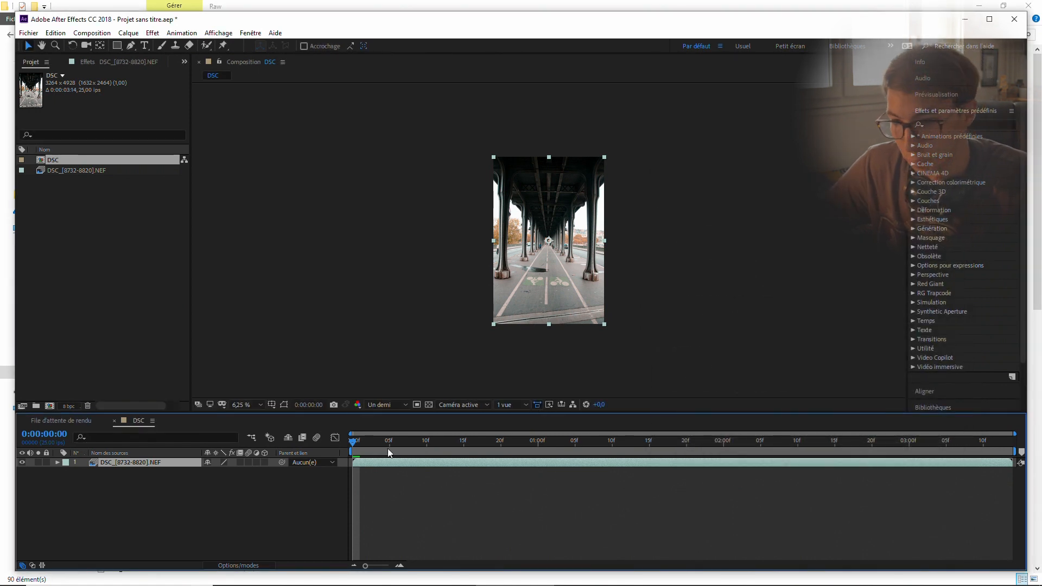
# - Preview the sequence up to 0:00:01:10 and apply the Stabil. déformation (visuel) effect to it
pyautogui.moveTo(356, 444); pyautogui.dragTo(456, 442)
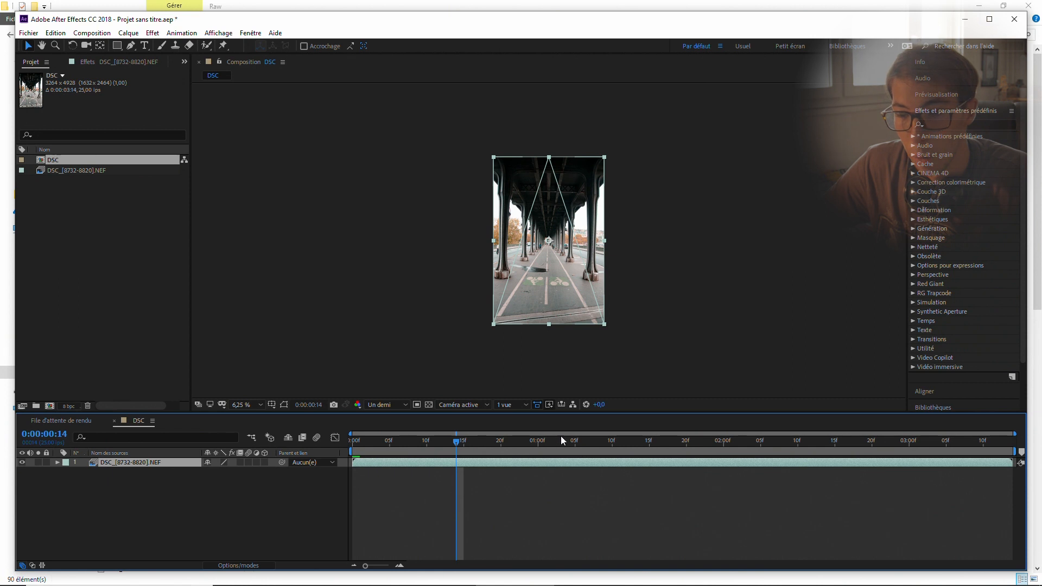
pyautogui.moveTo(459, 443); pyautogui.dragTo(614, 446)
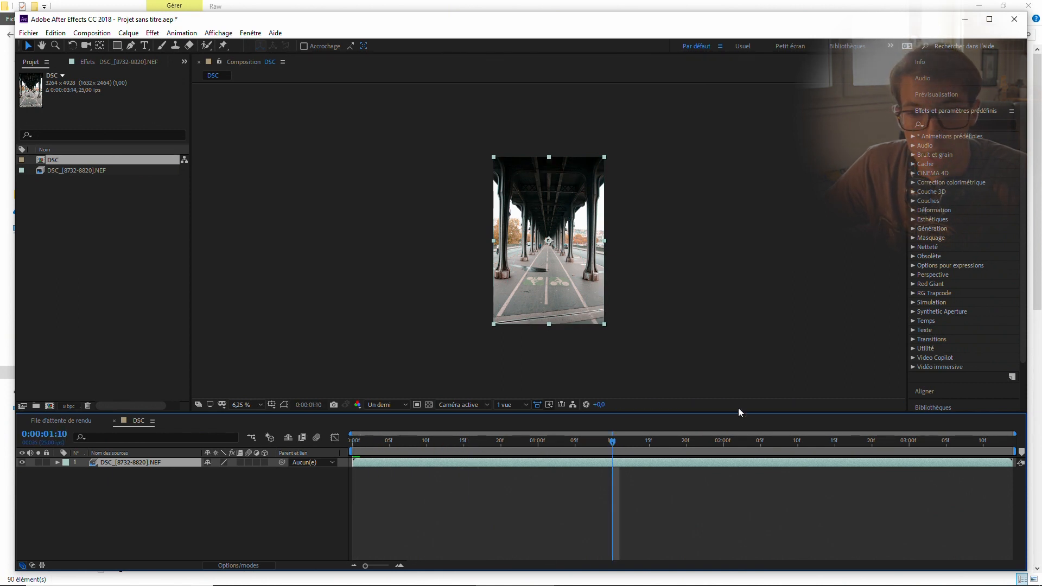
pyautogui.click(947, 124)
pyautogui.write('st')
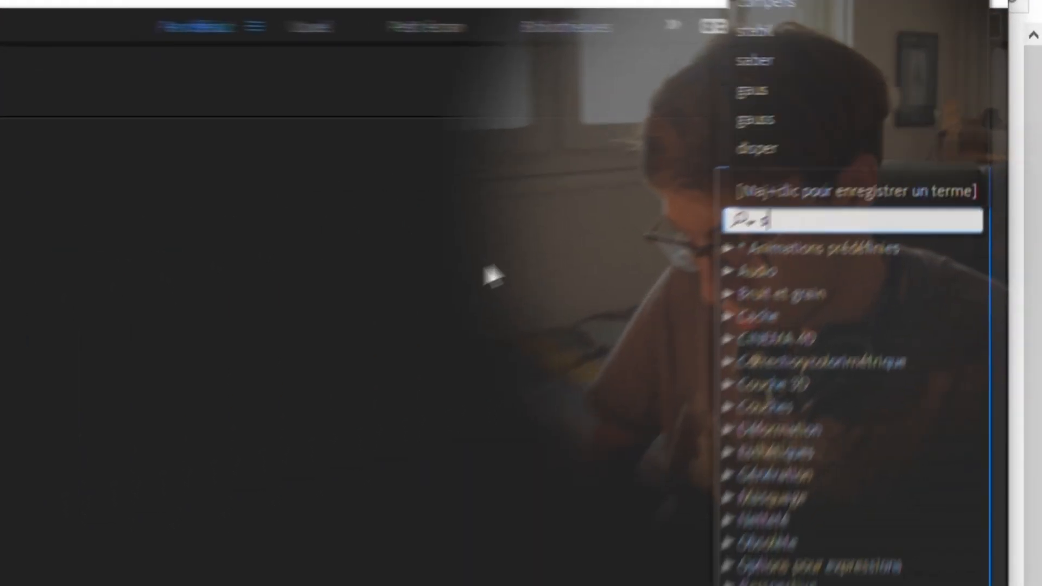
pyautogui.write('b')
pyautogui.press('BackSpace')
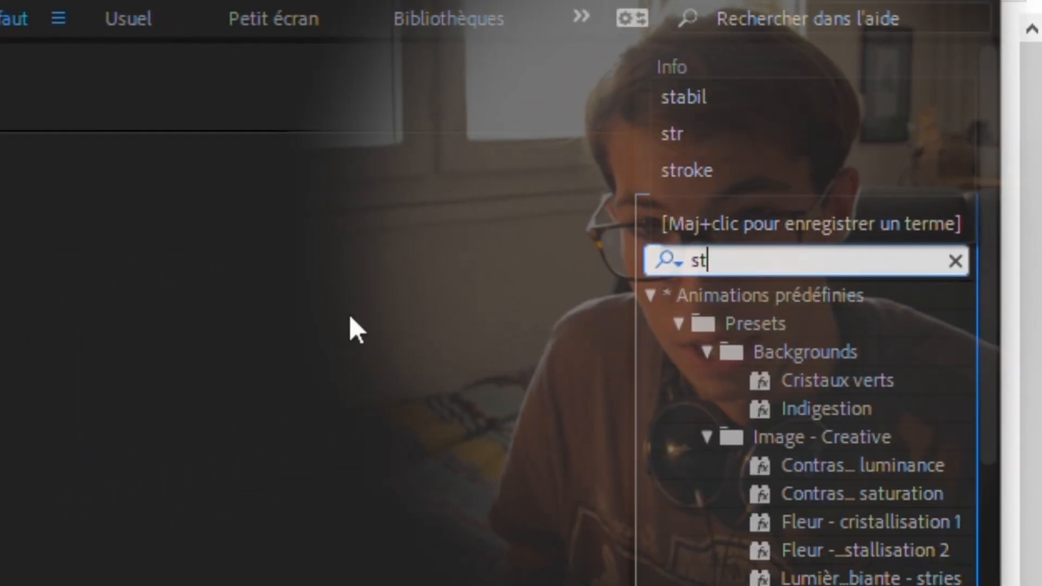
pyautogui.write('ab')
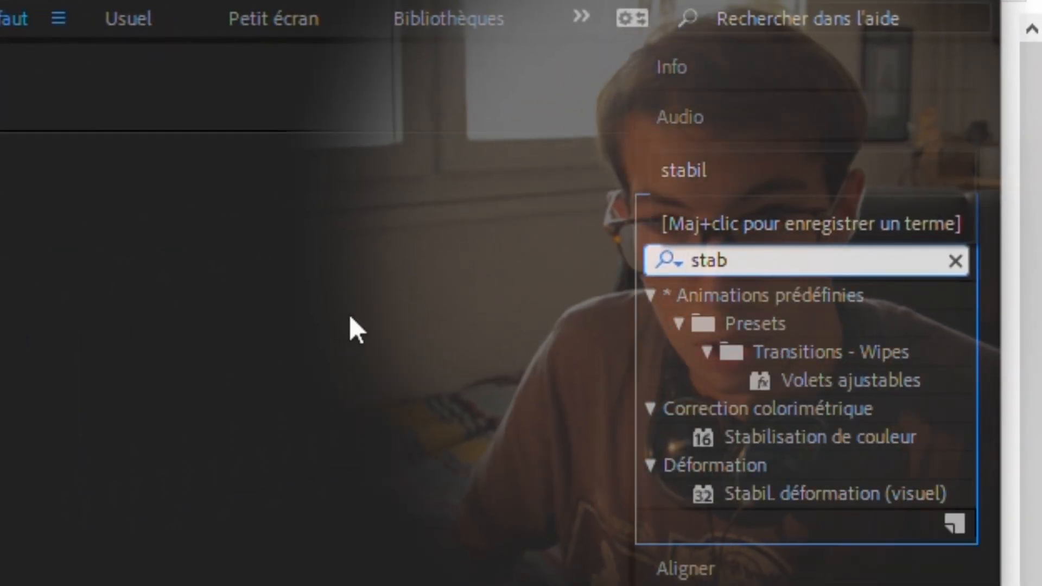
pyautogui.moveTo(844, 493); pyautogui.dragTo(587, 251)
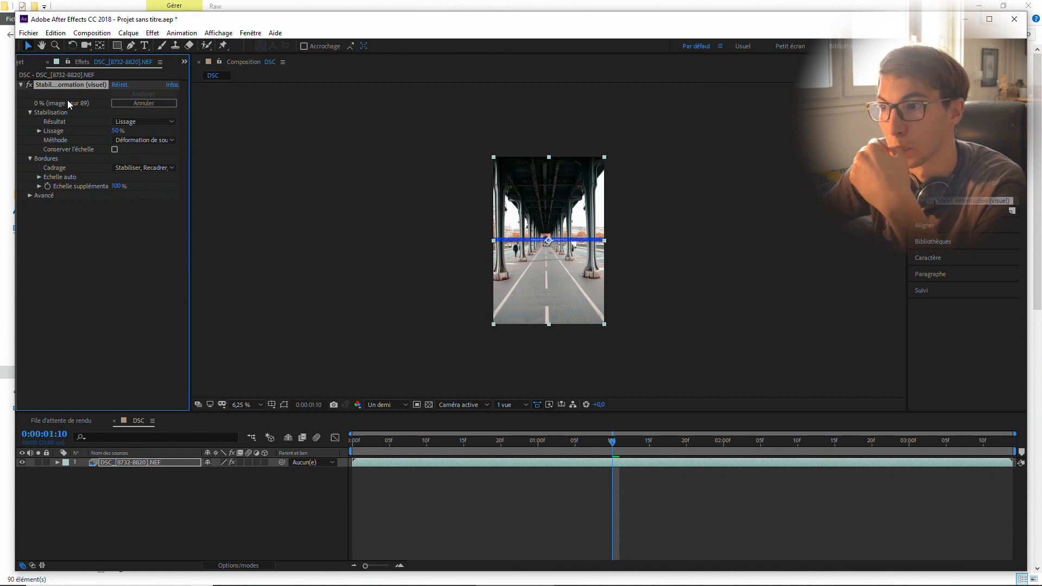
# - Set the stabilizer's border framing to Stabiliser, Recadrer
pyautogui.click(153, 167)
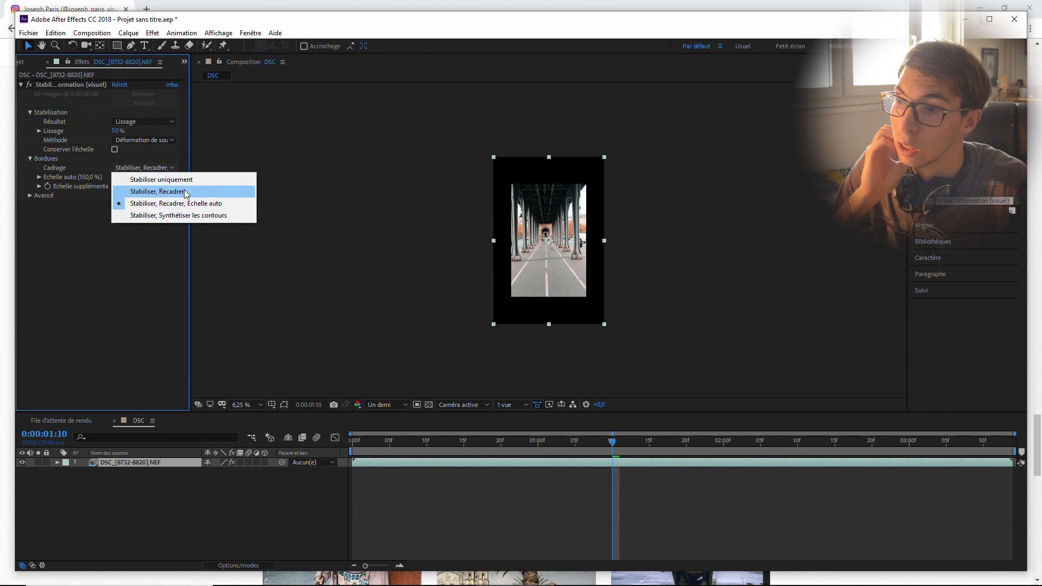
pyautogui.click(163, 191)
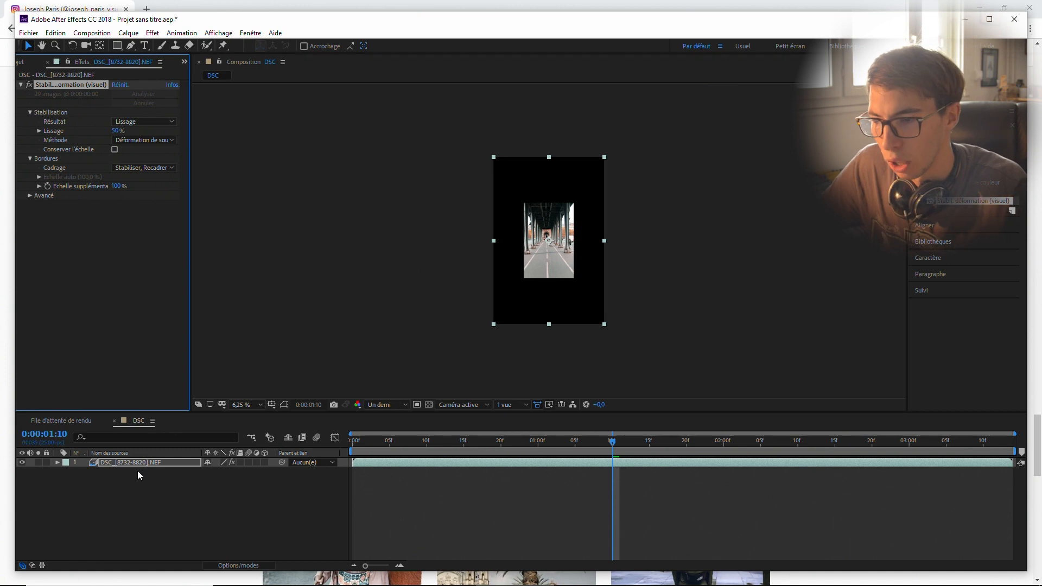
# - Scale the stabilized sequence layer up to about 294% so it fills the composition frame
pyautogui.click(61, 464)
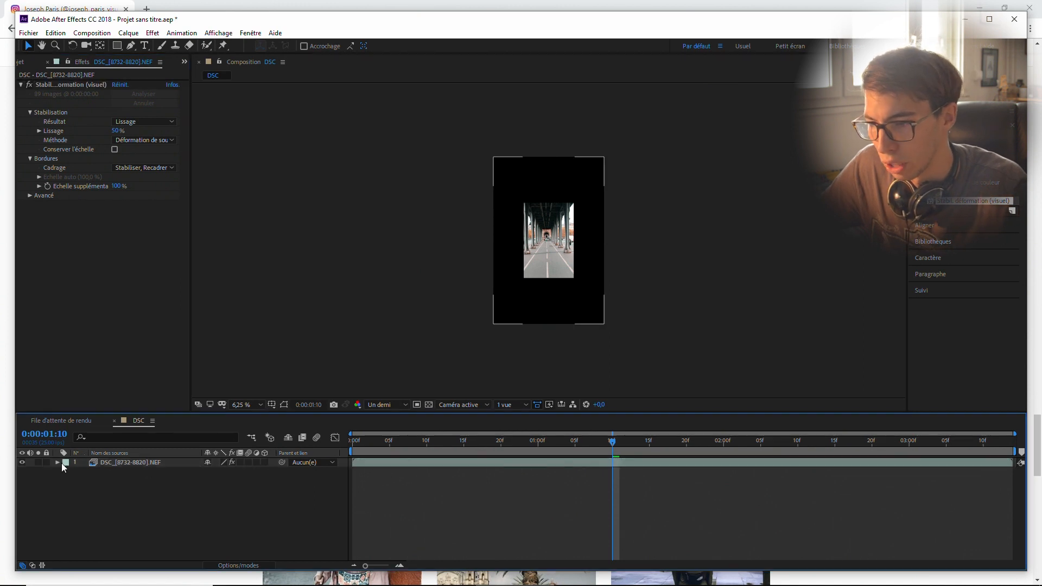
pyautogui.click(146, 461)
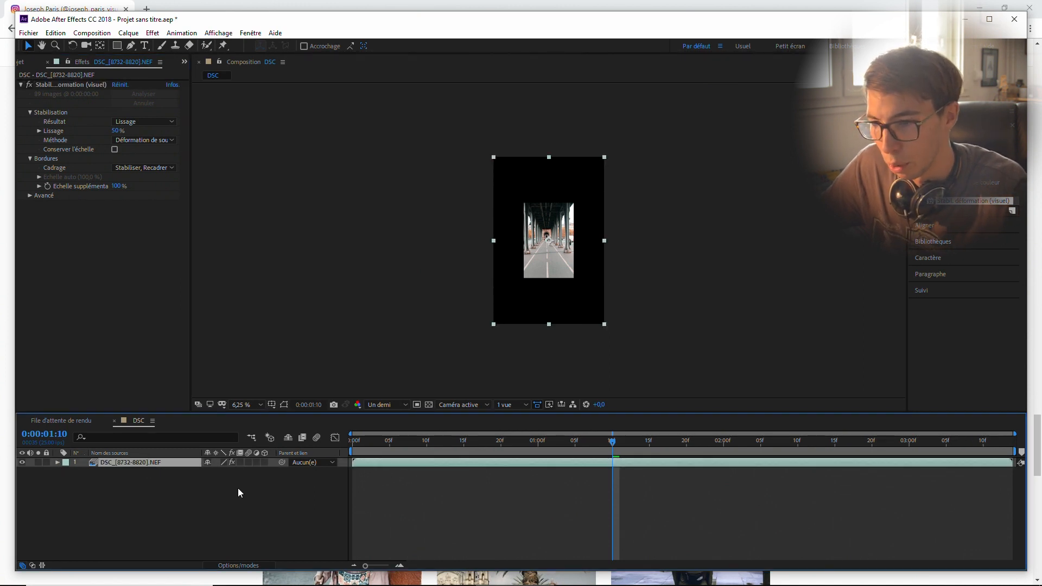
pyautogui.click(57, 461)
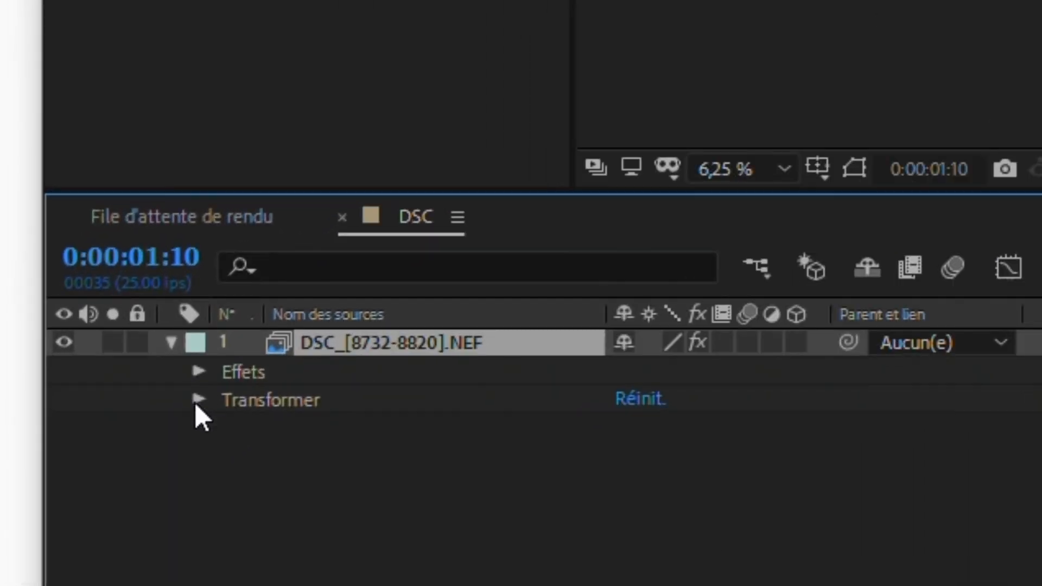
pyautogui.click(196, 400)
pyautogui.moveTo(702, 481); pyautogui.dragTo(806, 481)
pyautogui.moveTo(741, 486); pyautogui.dragTo(804, 477)
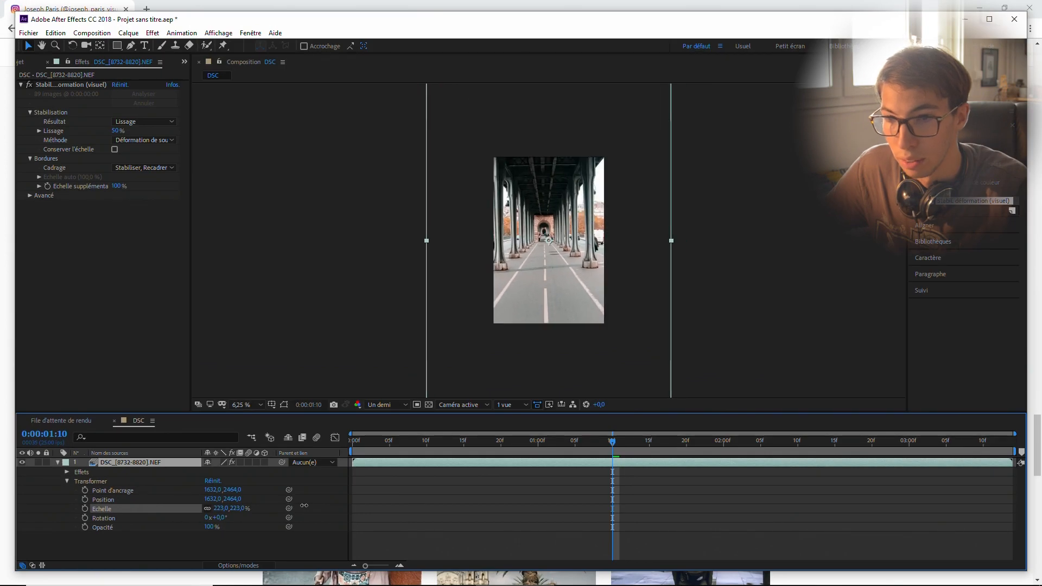
pyautogui.moveTo(304, 506); pyautogui.dragTo(341, 510)
# - Reposition the enlarged layer to about 1792, 2832 and check the framing at 0:00:01:09
pyautogui.moveTo(538, 273); pyautogui.dragTo(552, 281)
pyautogui.moveTo(543, 441); pyautogui.dragTo(606, 445)
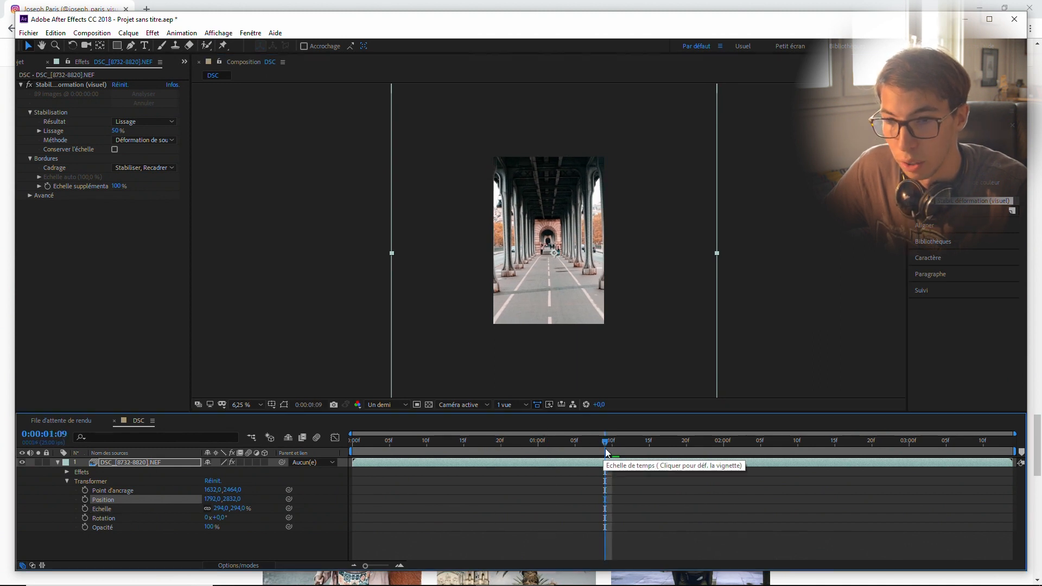
pyautogui.click(57, 461)
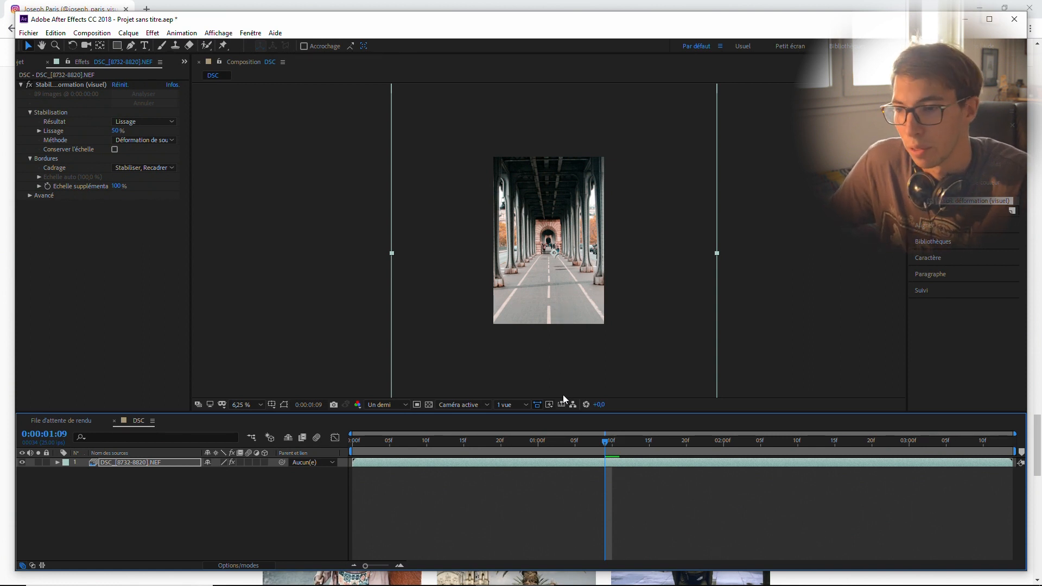
# - Add the DSC composition to the render queue and accept an AVI output module for it
pyautogui.click(91, 32)
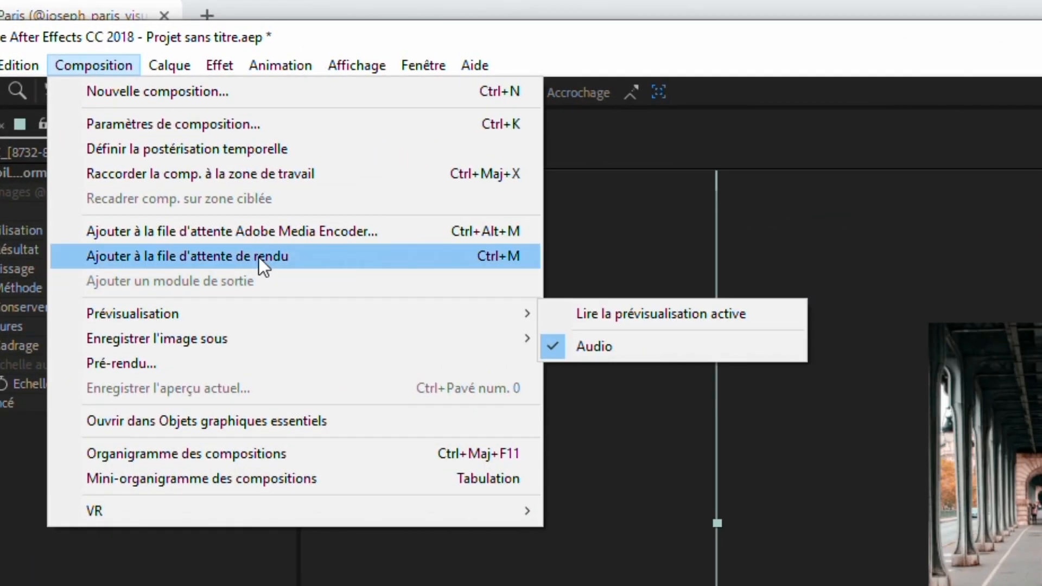
pyautogui.click(281, 260)
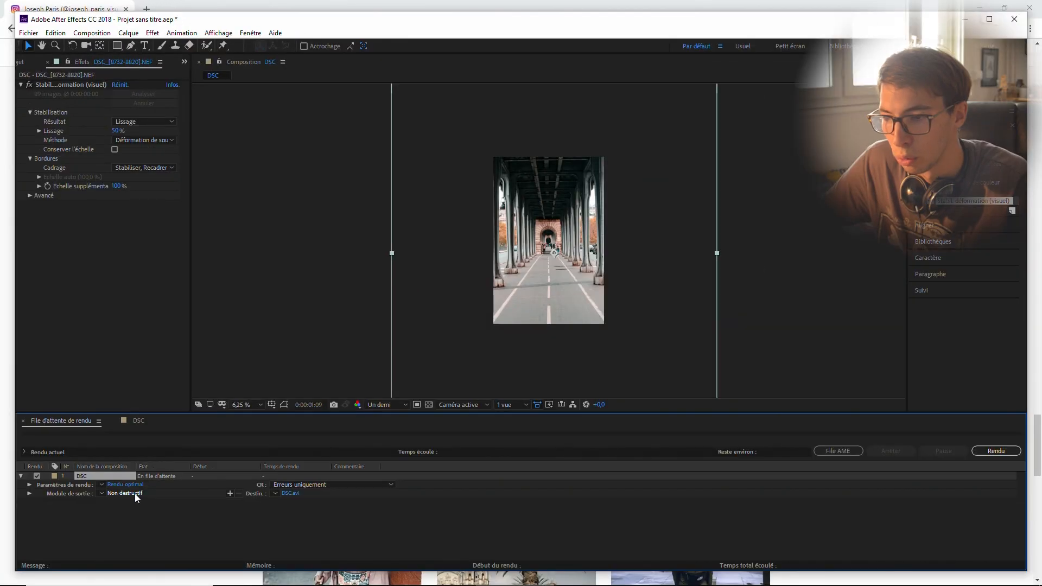
pyautogui.click(130, 493)
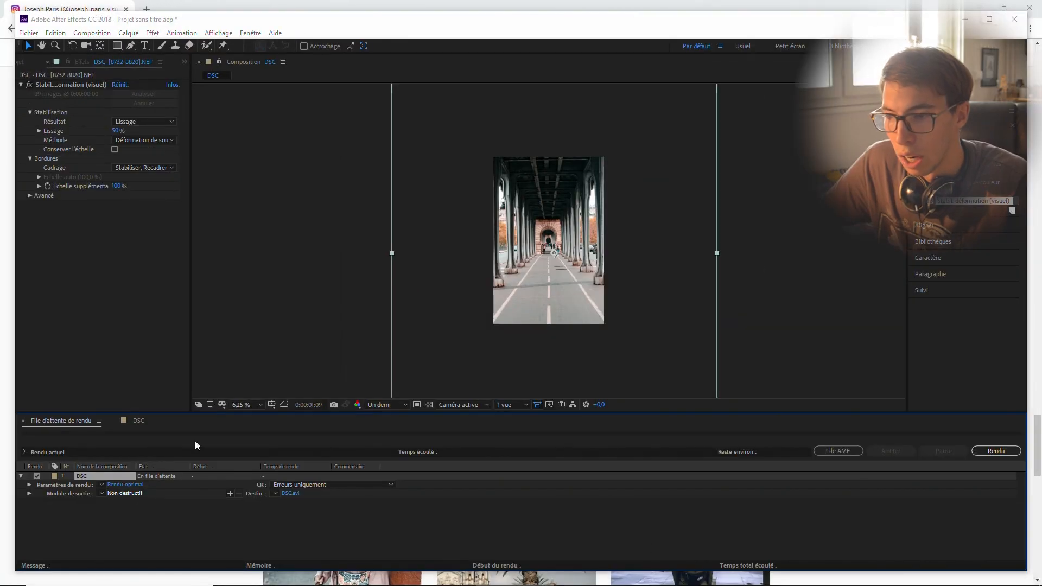
pyautogui.click(613, 466)
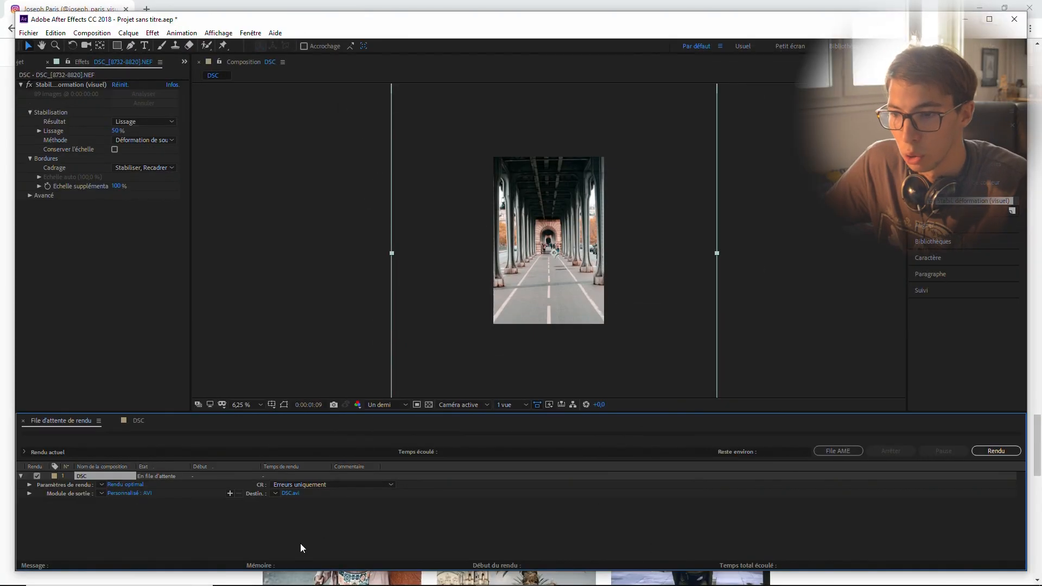
# - Name the render's output file tuto hyper stab in the Comment faire un hyperlapse folder
pyautogui.click(289, 493)
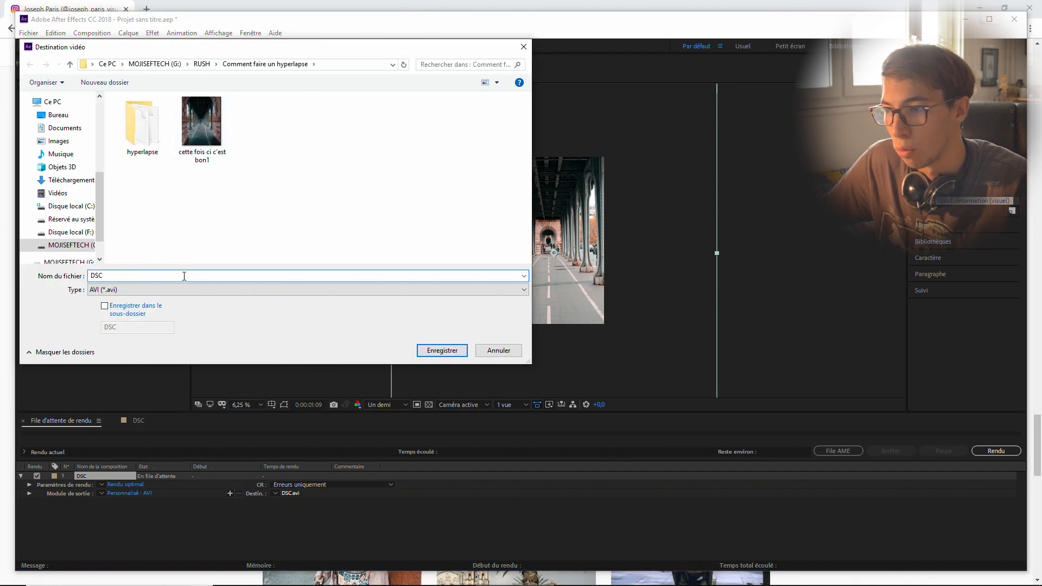
pyautogui.press('BackSpace')
pyautogui.press('BackSpace')
pyautogui.press('BackSpace')
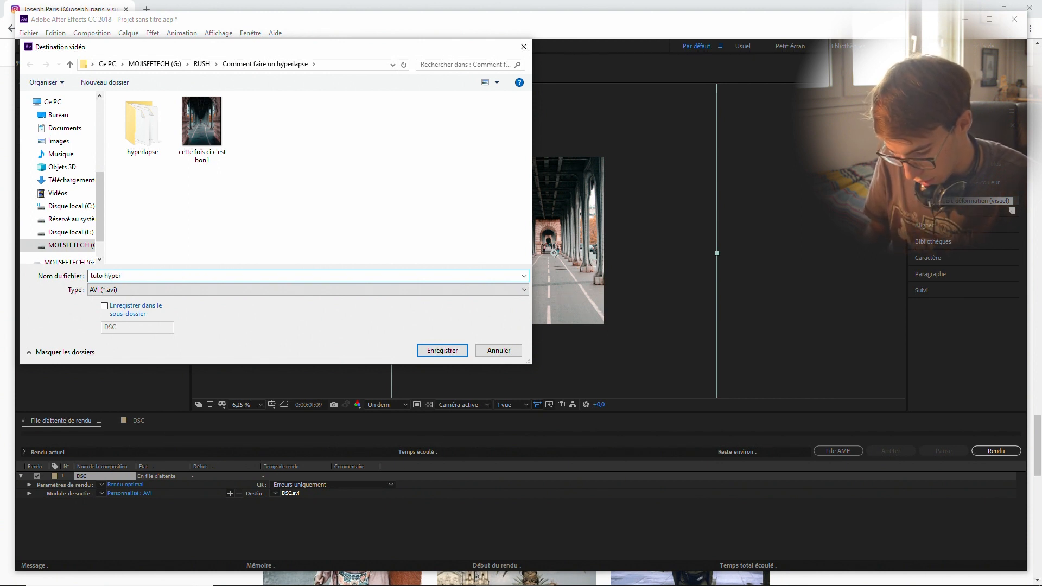
pyautogui.write('tuto hyper stab')
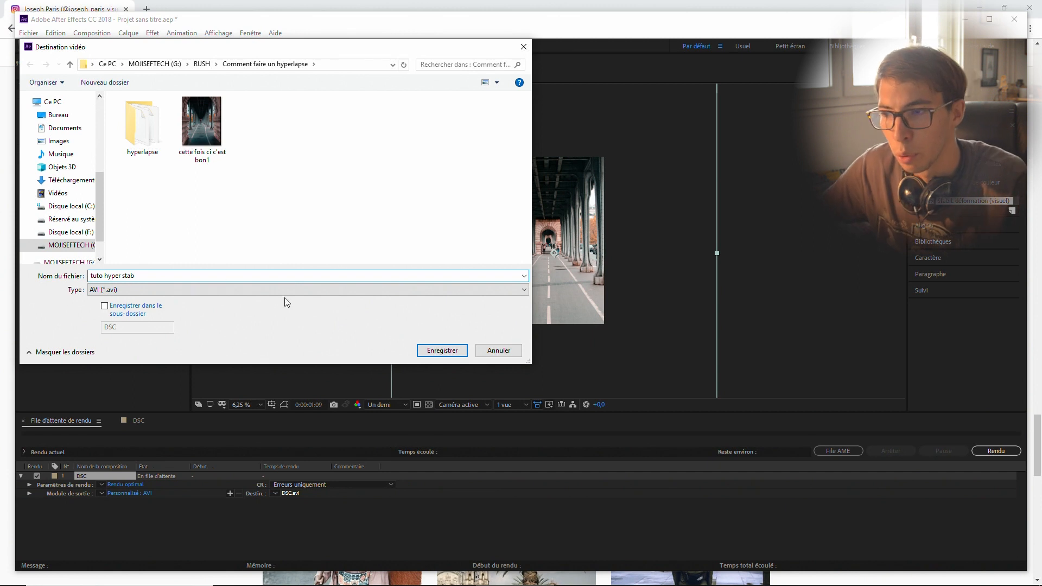
pyautogui.click(458, 353)
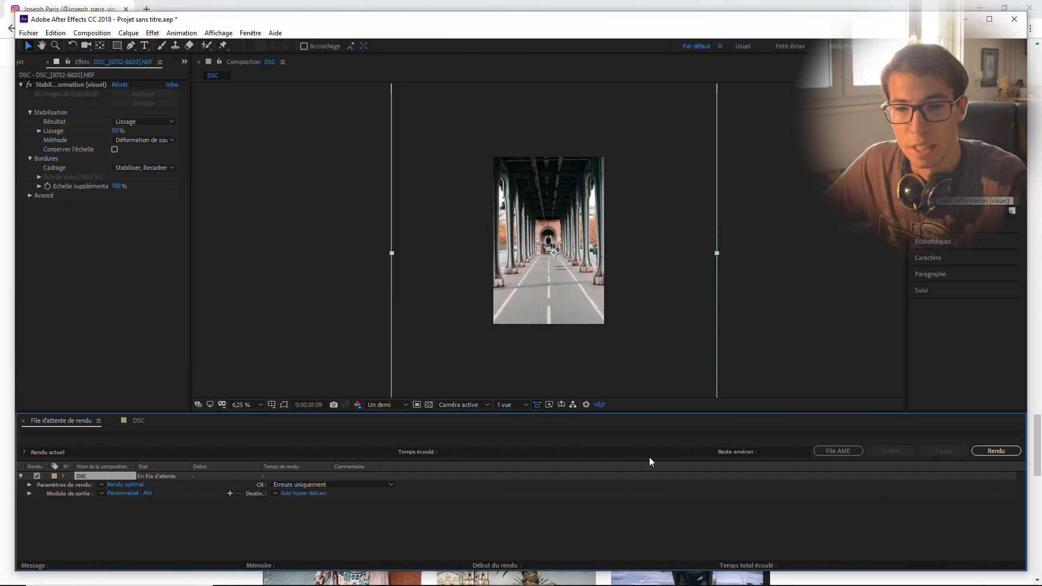
# - Send the render to Adobe Media Encoder and delete the export tuto hyper.mp4 job from its queue
pyautogui.click(831, 454)
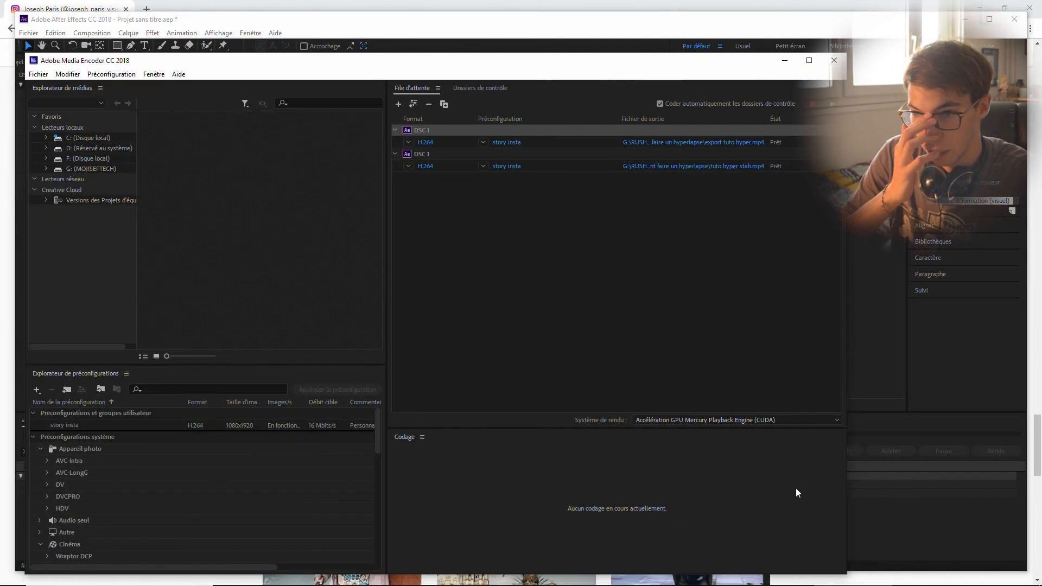
pyautogui.rightClick(504, 144)
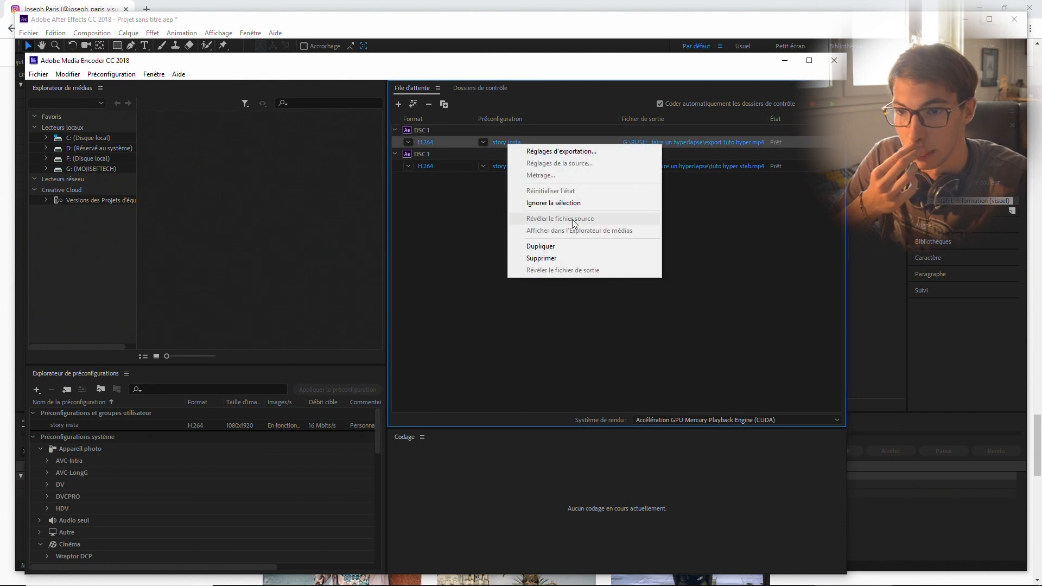
pyautogui.click(543, 258)
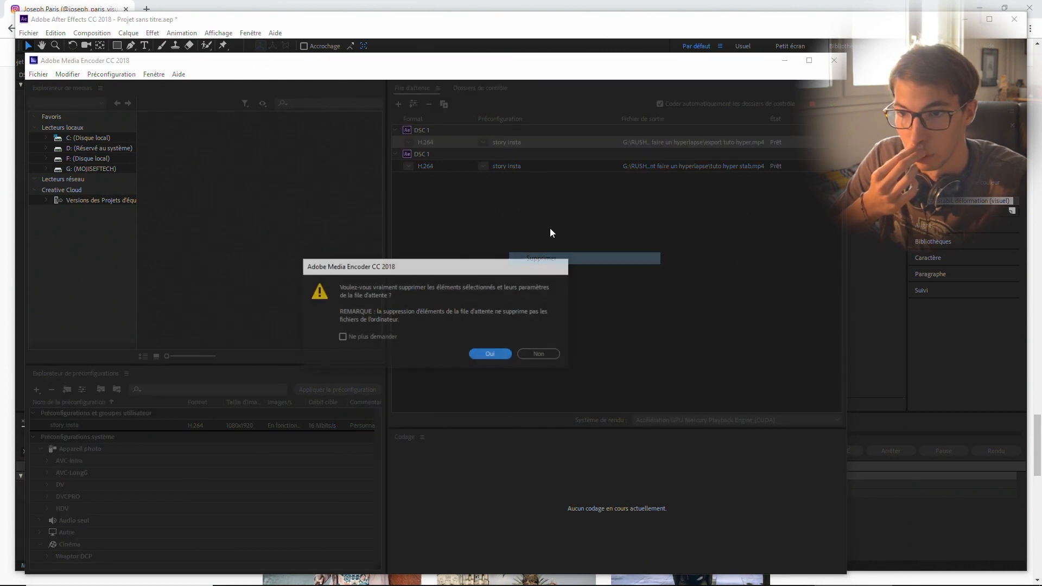
pyautogui.click(492, 355)
# - Set the export preset of the tuto hyper stab.mp4 job to YouTube 1080p HD
pyautogui.click(515, 142)
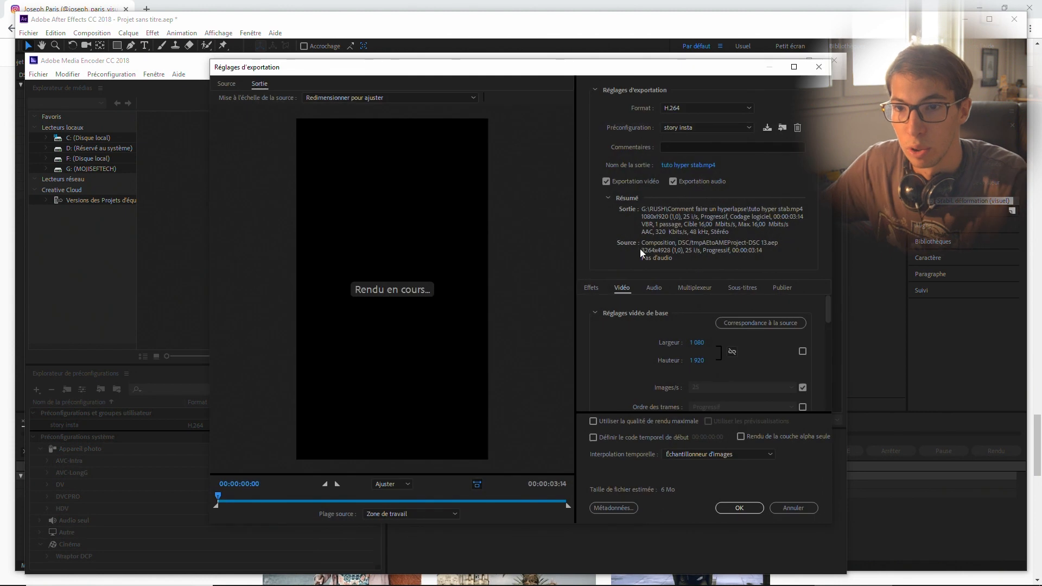
pyautogui.click(688, 128)
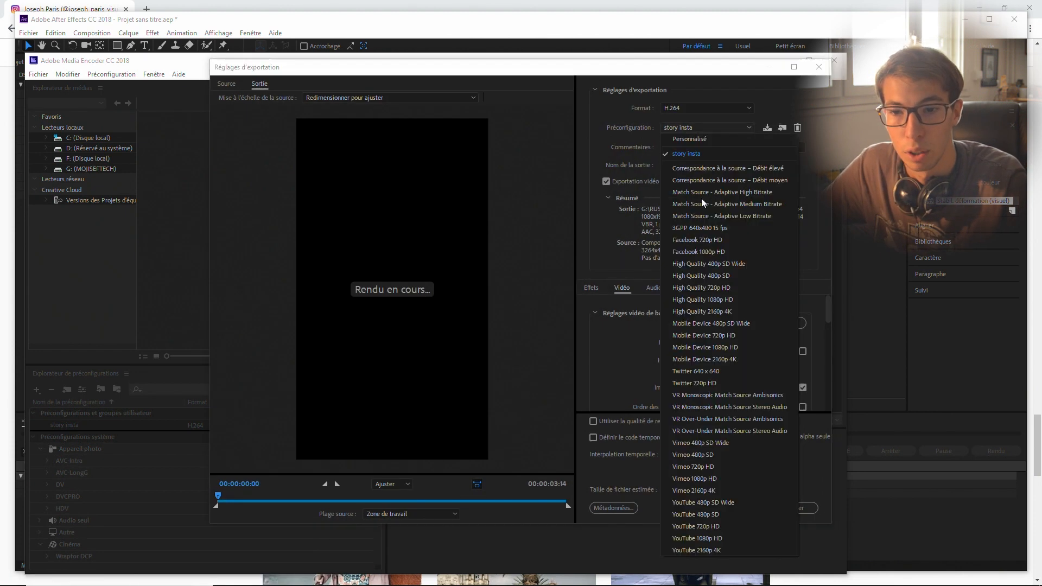
pyautogui.click(714, 538)
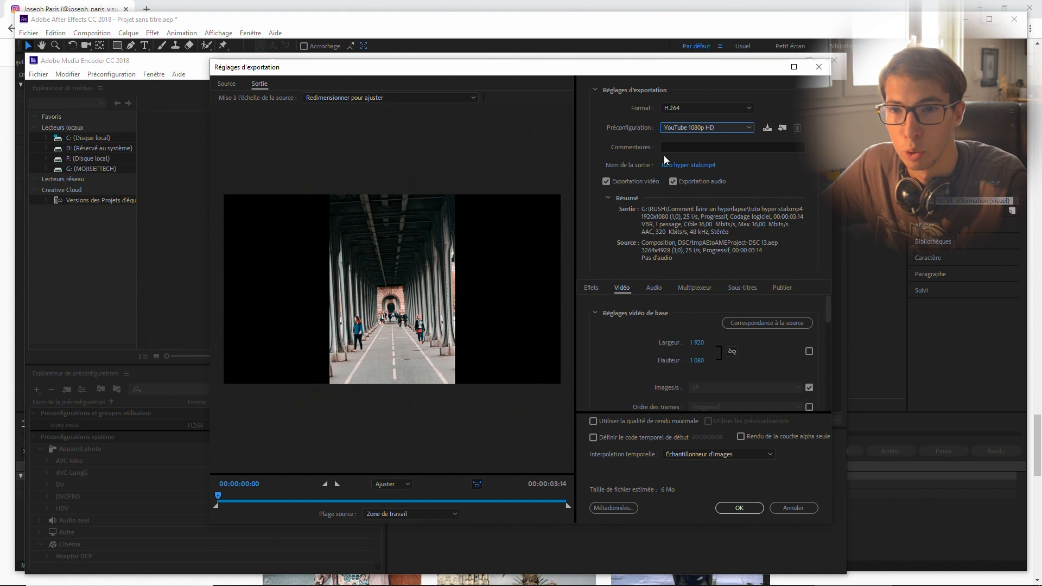
# - Set the export frame size to 1080 wide by 1920 high and accept the export settings
pyautogui.write('1080')
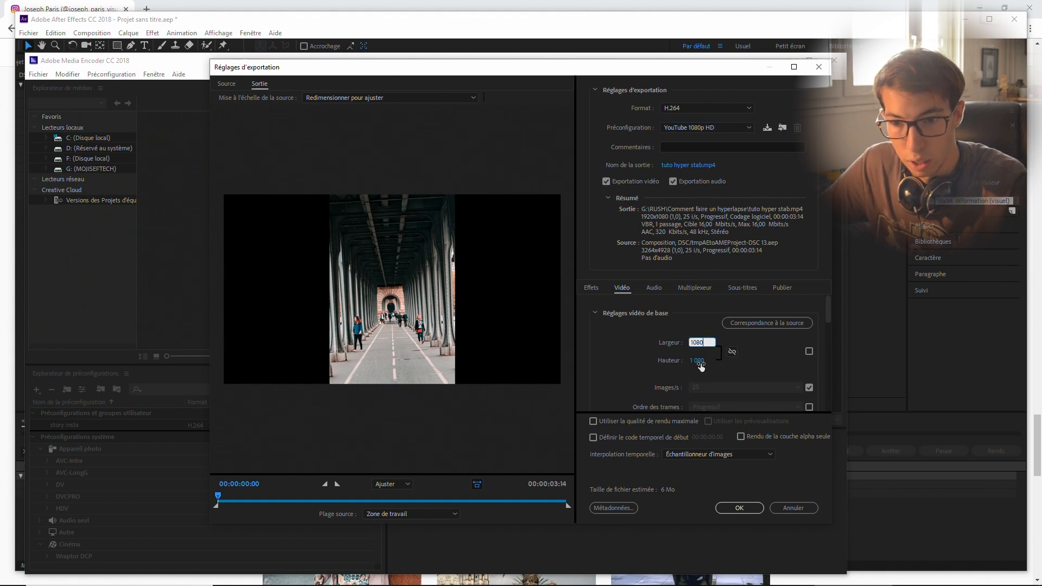
pyautogui.press('Tab')
pyautogui.write('1 92')
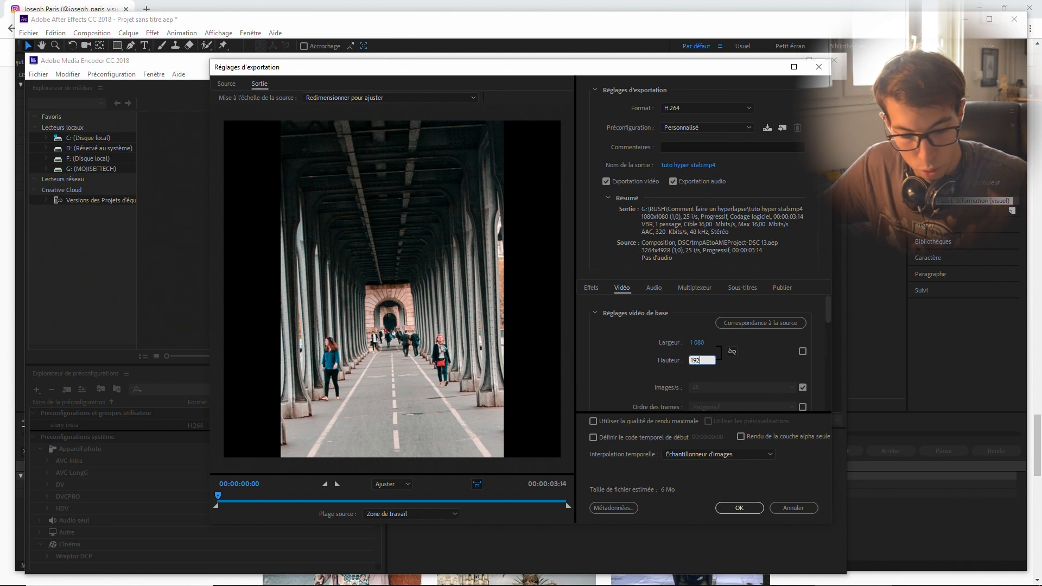
pyautogui.write('0')
pyautogui.press('Tab')
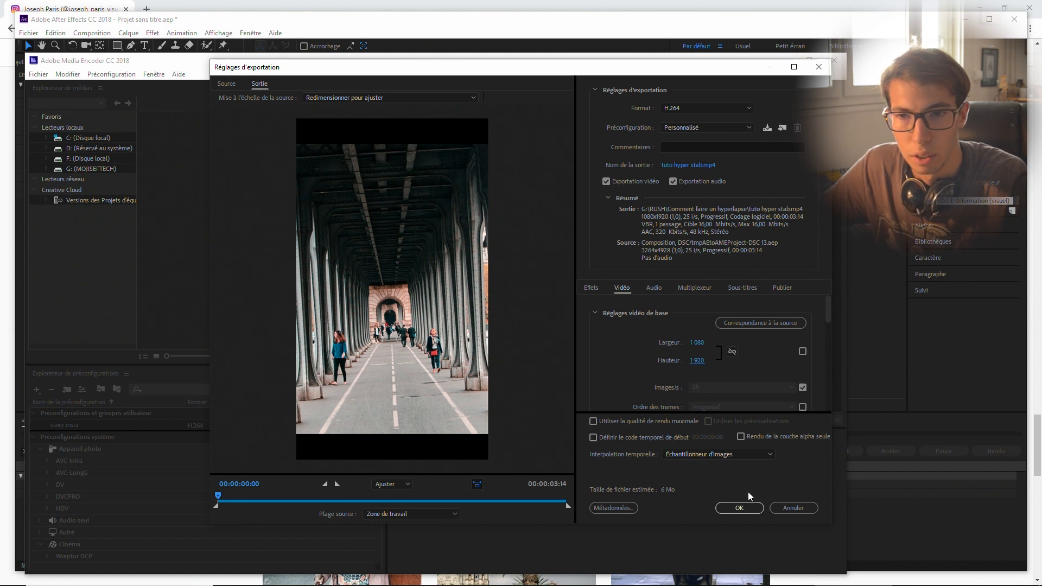
pyautogui.click(738, 509)
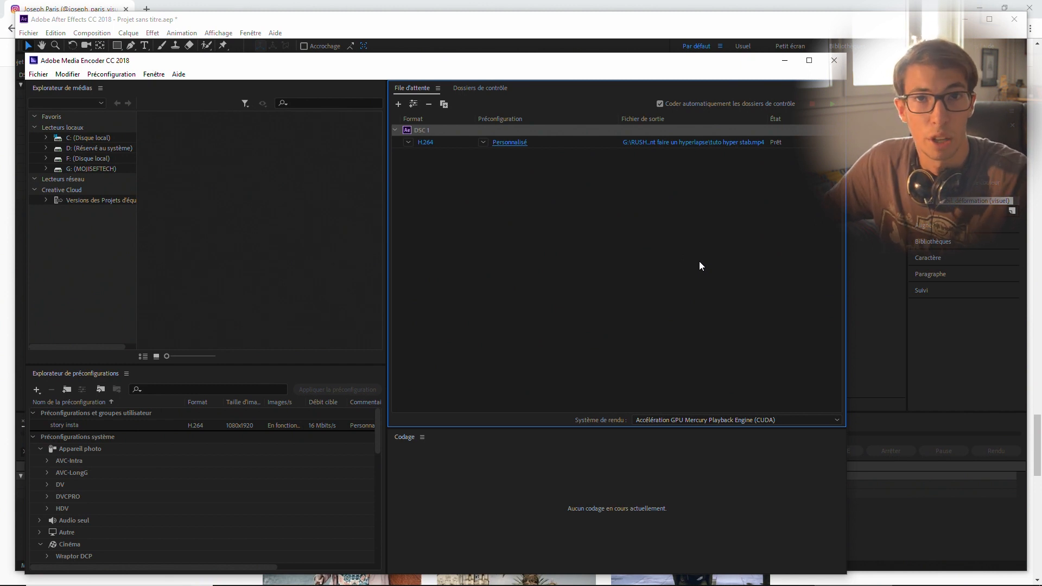
# - Return to After Effects and import pont bir hakem.mp4 from the Comment faire un hyperlapse folder
pyautogui.click(785, 60)
pyautogui.click(34, 37)
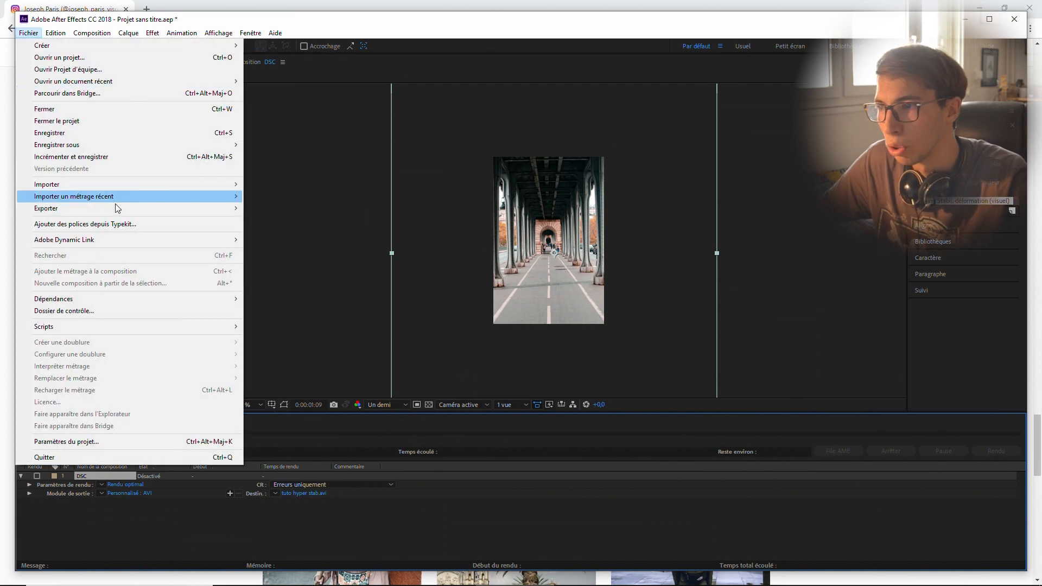
pyautogui.moveTo(209, 185)
pyautogui.click(263, 186)
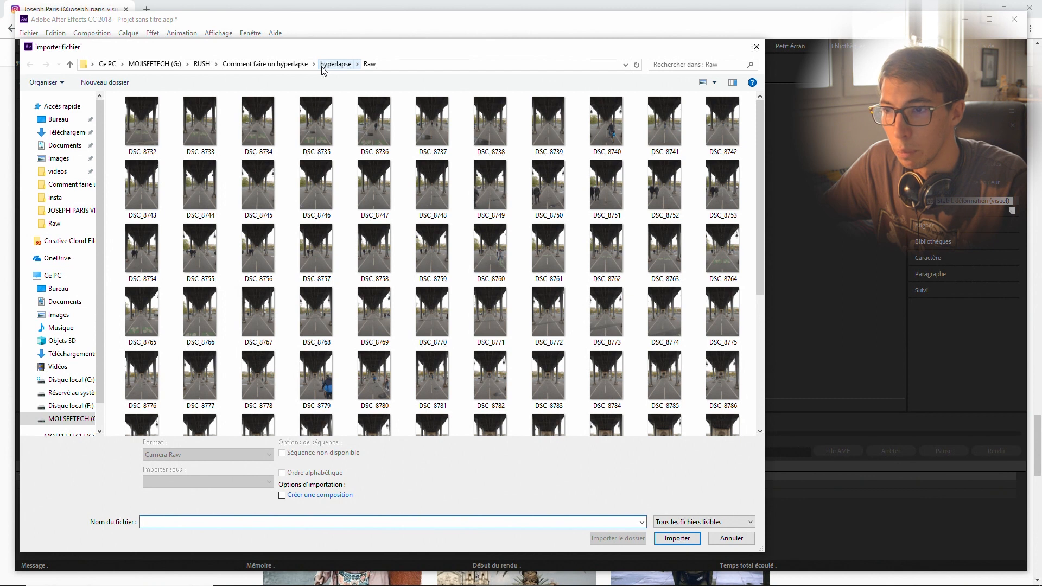
pyautogui.click(335, 64)
pyautogui.click(277, 64)
pyautogui.click(303, 113)
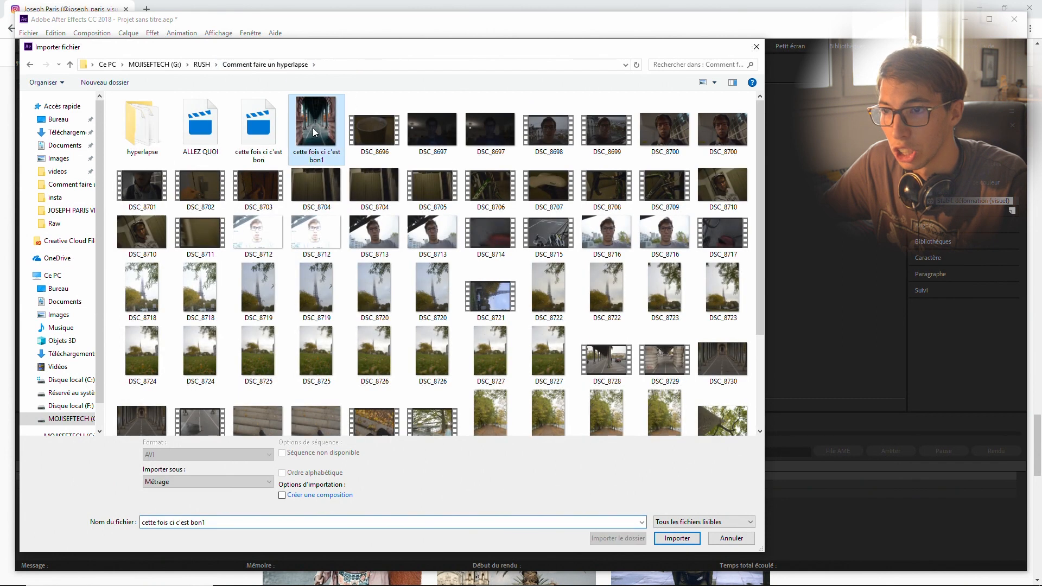
pyautogui.scroll(-3, 374, 293)
pyautogui.click(316, 399)
pyautogui.doubleClick(316, 398)
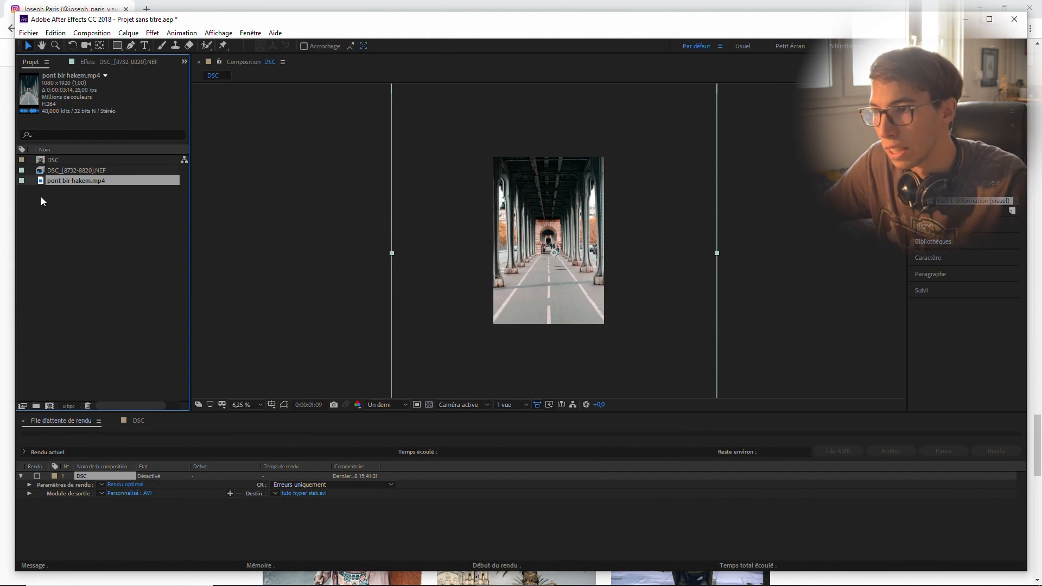
# - Create a new composition from the pont bir hakem.mp4 clip and view it at 25%
pyautogui.moveTo(63, 180); pyautogui.dragTo(53, 405)
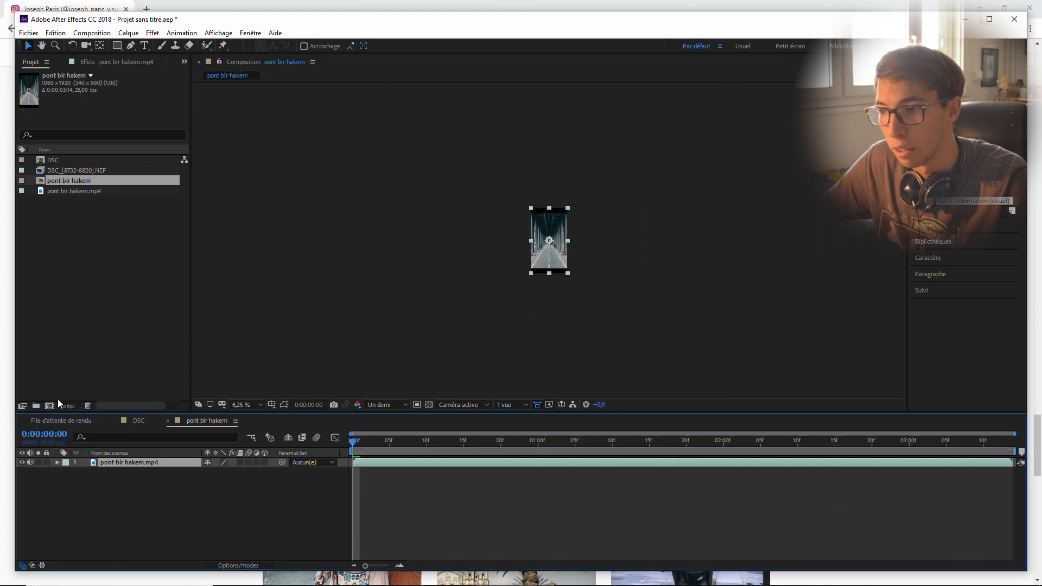
pyautogui.press('.')
pyautogui.press('.')
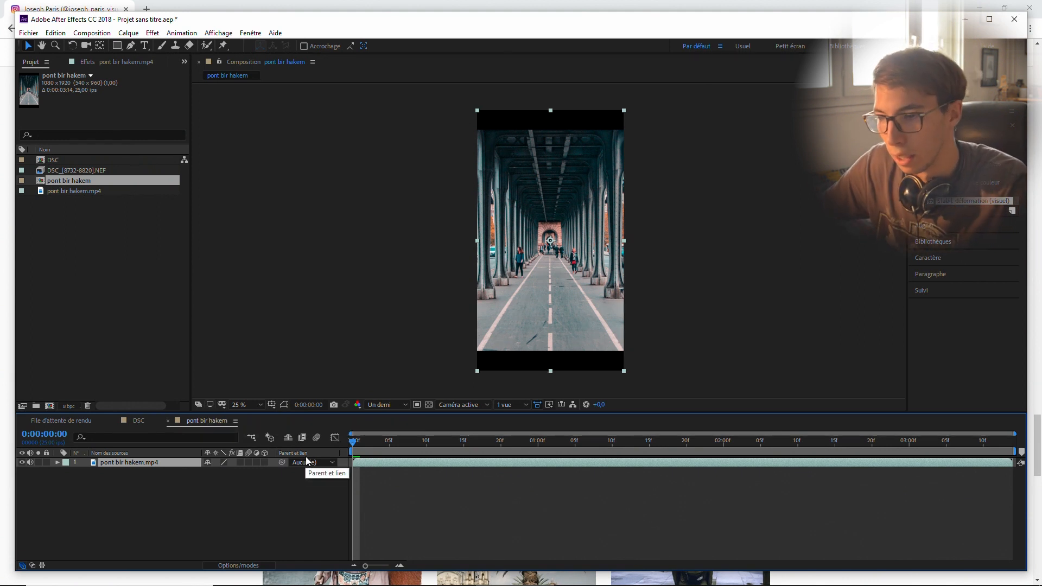
pyautogui.moveTo(353, 442)
pyautogui.mouseDown()
pyautogui.moveTo(376, 445)
pyautogui.moveTo(352, 443)
pyautogui.mouseUp()
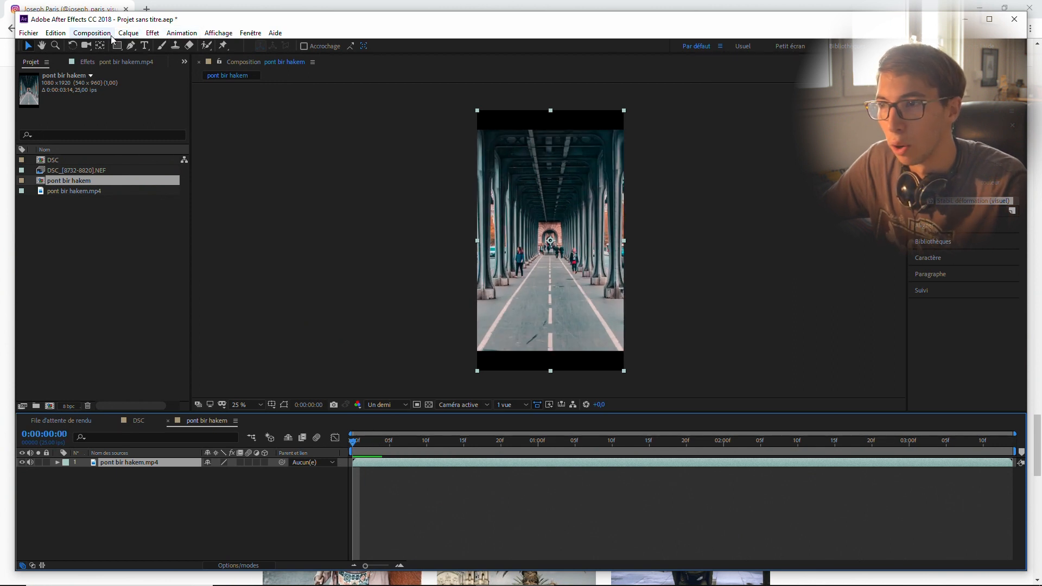
# - Set the height of the pont bir hakem composition to 1350 px
pyautogui.click(92, 33)
pyautogui.click(137, 62)
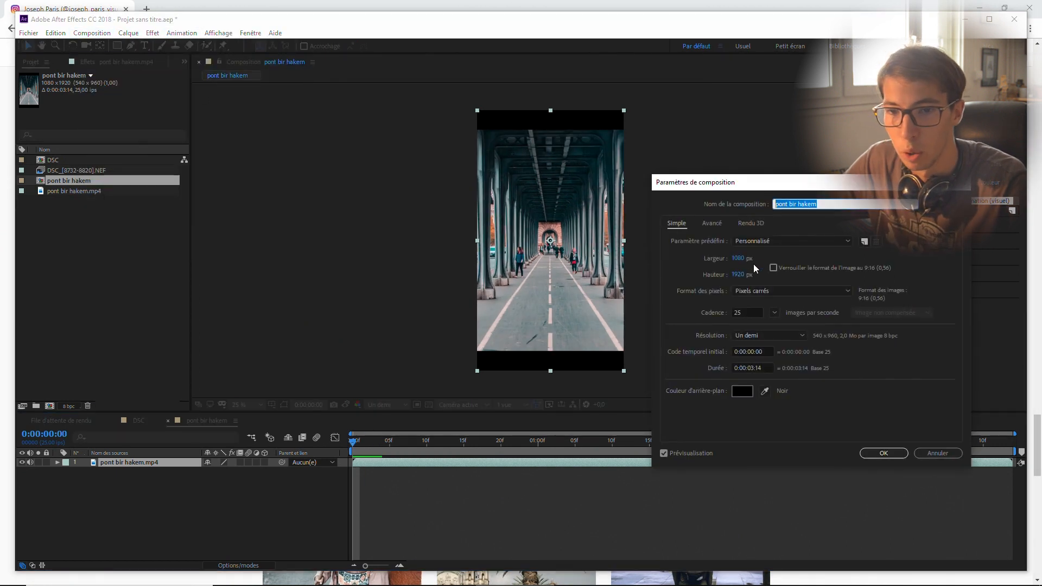
pyautogui.press('Tab')
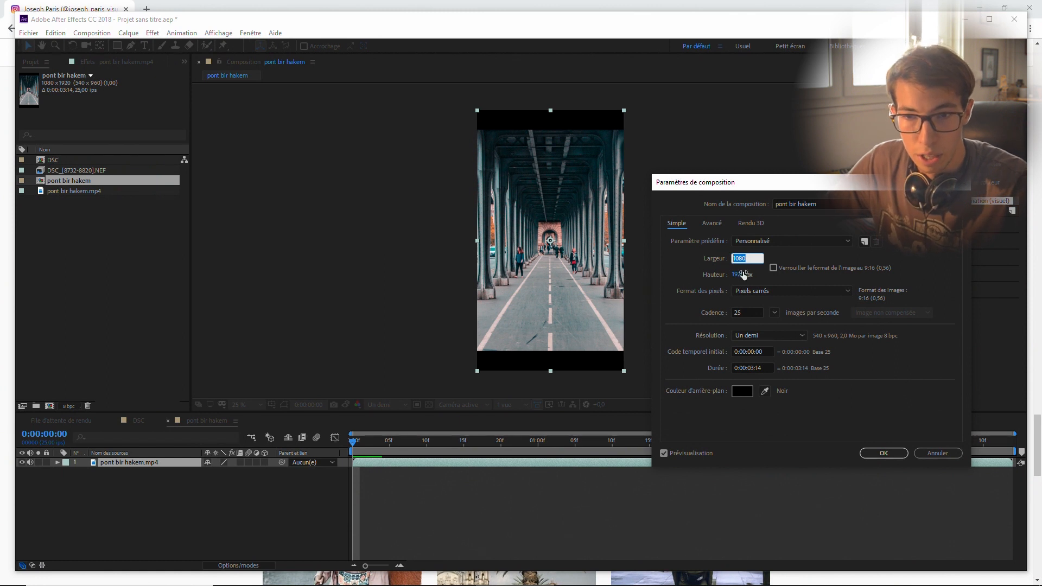
pyautogui.press('Tab')
pyautogui.write('1350')
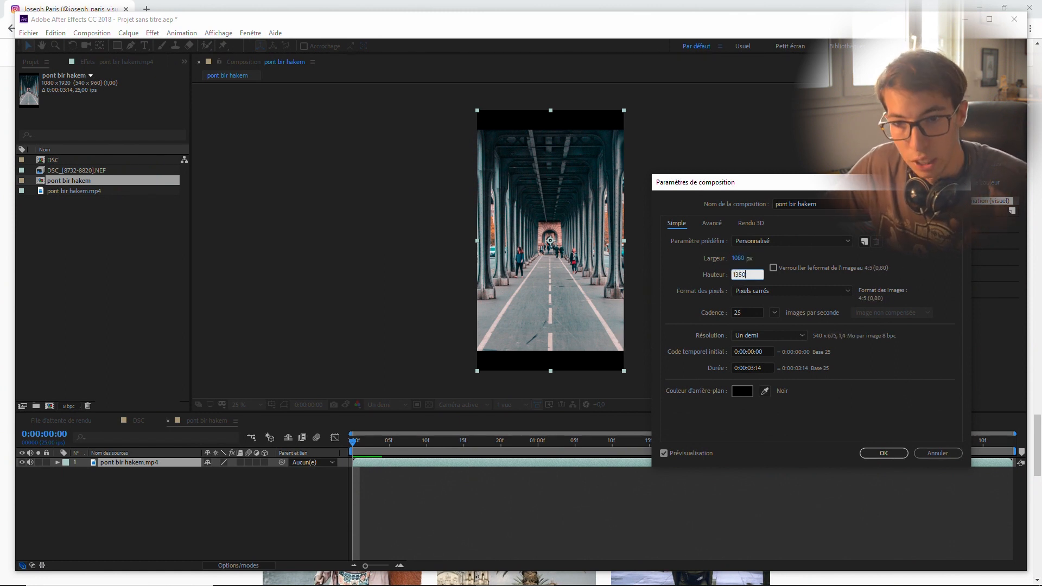
pyautogui.press('Return')
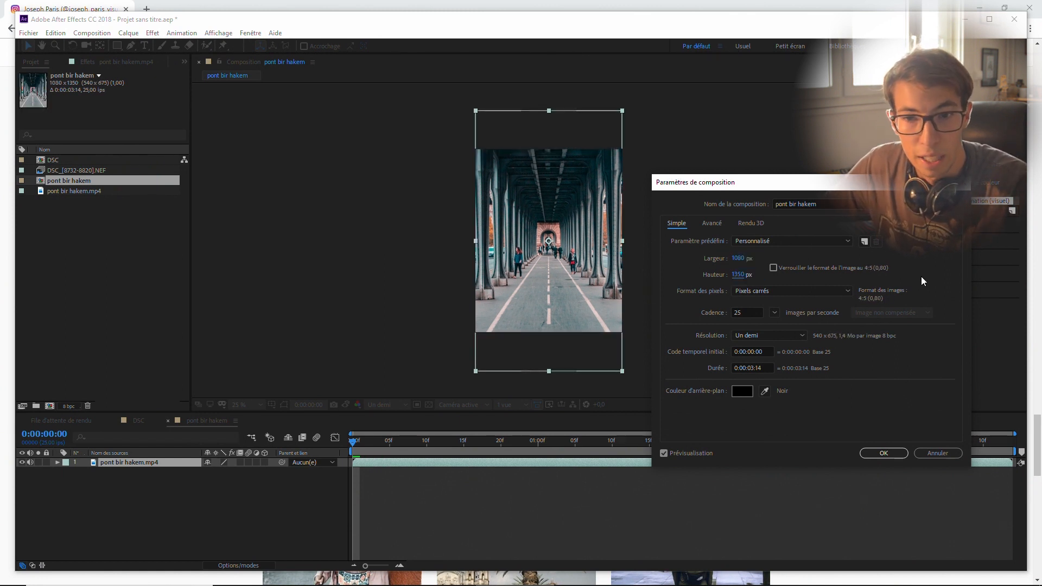
pyautogui.click(890, 455)
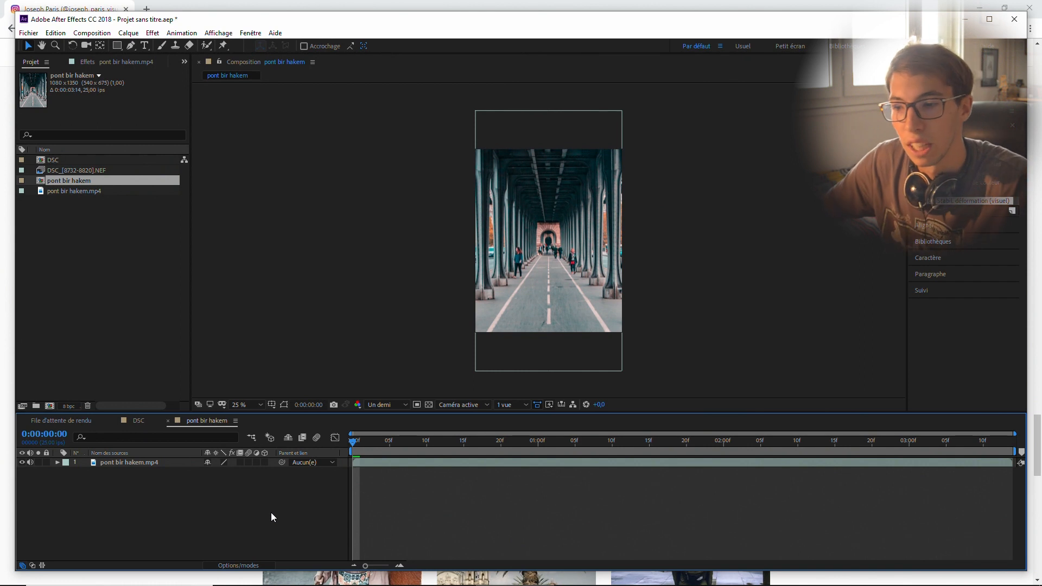
# - Scrub through the pont bir hakem composition up to 0:00:03:13 to check the hyperlapse
pyautogui.click(367, 442)
pyautogui.moveTo(367, 443); pyautogui.dragTo(664, 440)
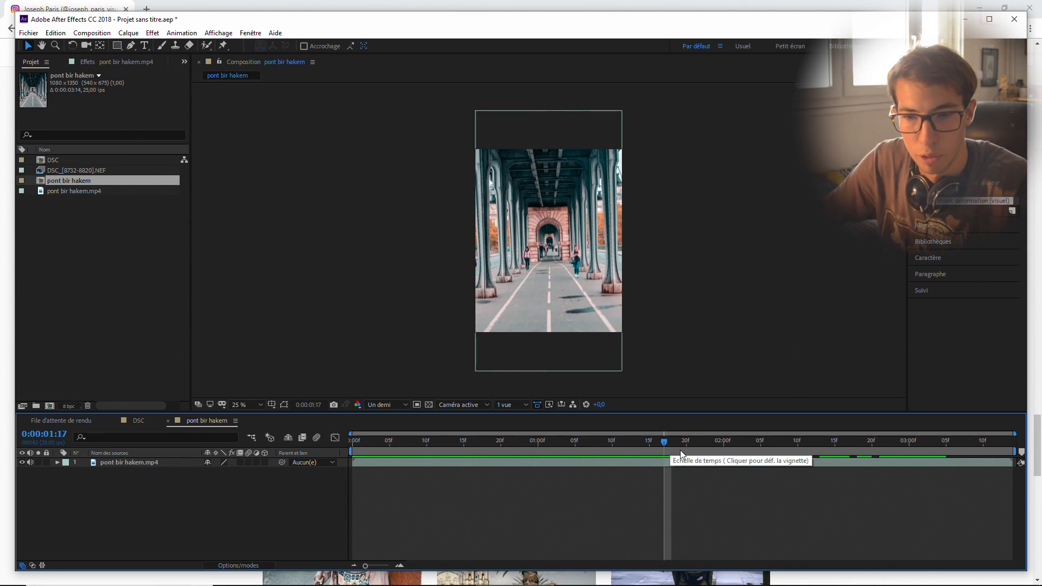
pyautogui.moveTo(665, 441); pyautogui.dragTo(1008, 460)
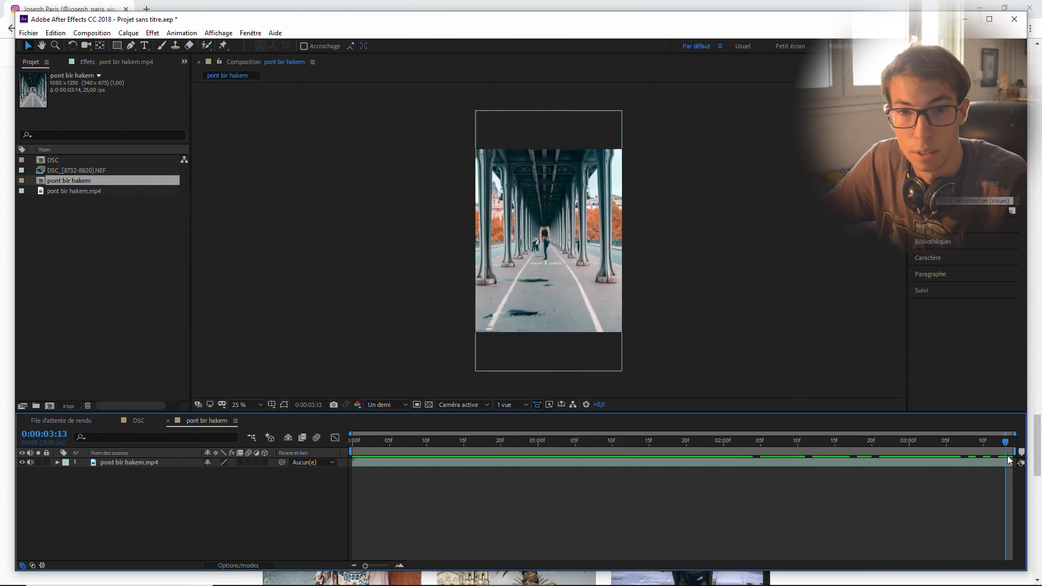
# - Move back frame by frame to 0:00:03:07 and split the pont bir hakem.mp4 layer there
pyautogui.click(936, 95)
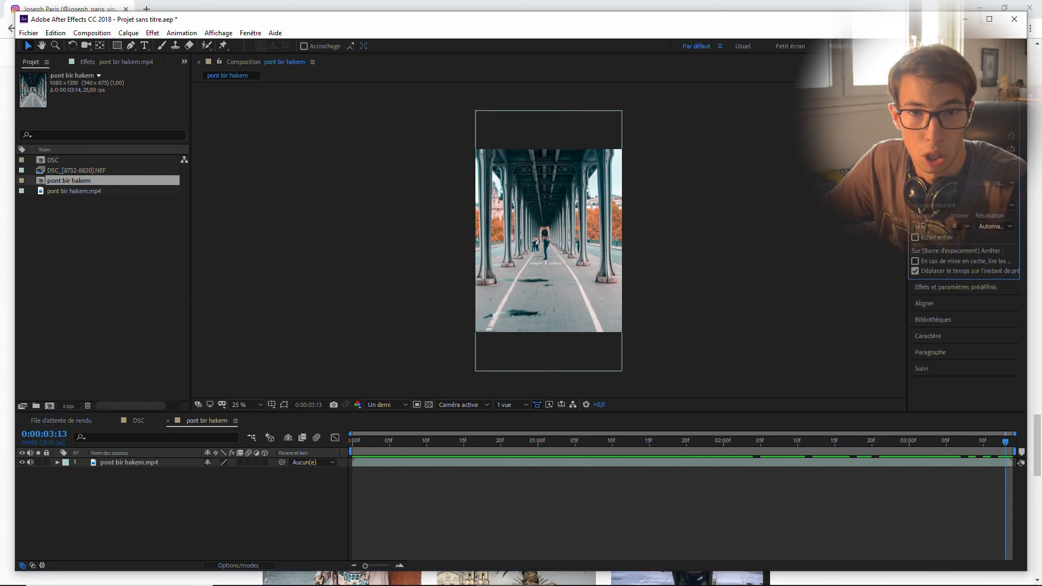
pyautogui.press('pageup')
pyautogui.press('pageup')
pyautogui.press('pageup')
pyautogui.press('pageup')
pyautogui.press('pageup')
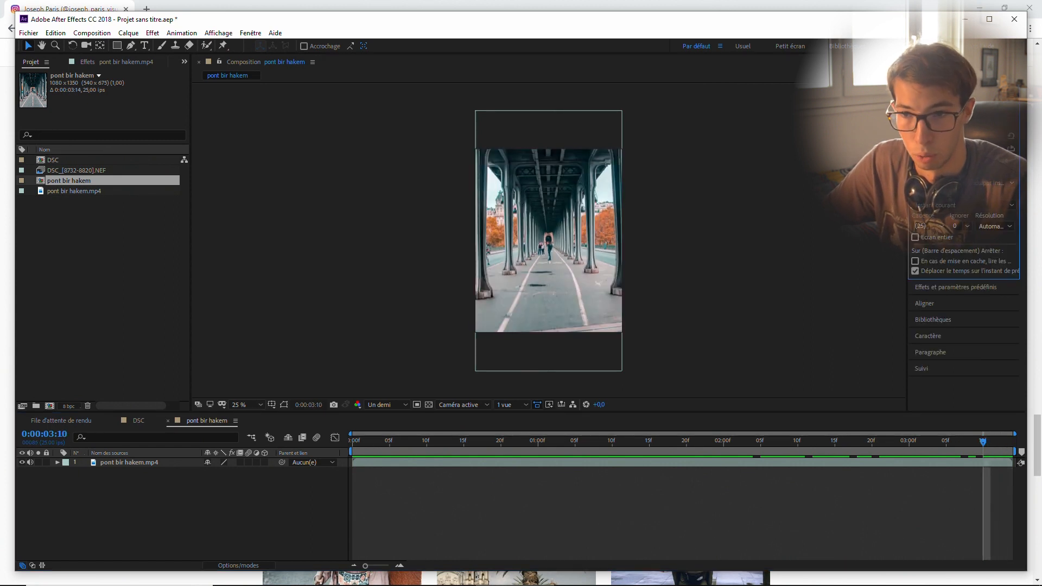
pyautogui.press('pageup')
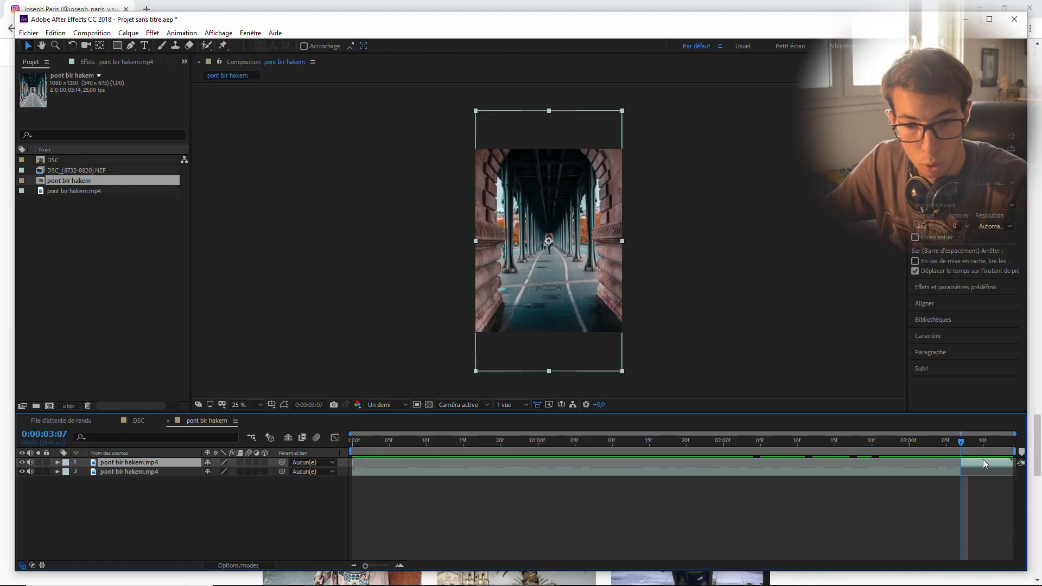
# - Move the short split segment of pont bir hakem.mp4 to 0:00:00:00 and shift the long segment to start right after it
pyautogui.moveTo(984, 463); pyautogui.dragTo(372, 463)
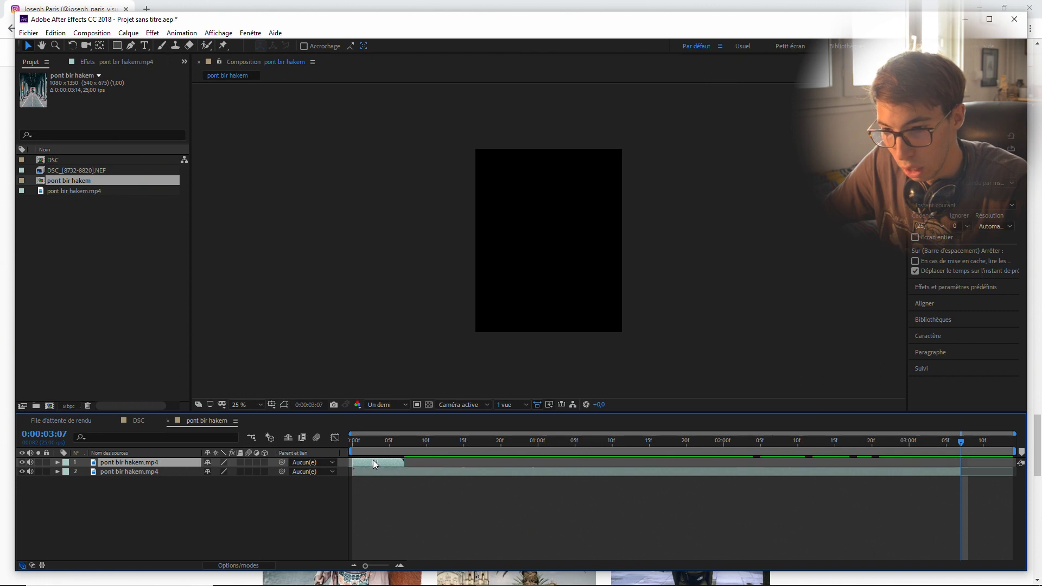
pyautogui.moveTo(498, 473); pyautogui.dragTo(548, 469)
pyautogui.click(295, 509)
# - Create a new adjustment layer (Calque d'effets) above the two clips in the pont bir hakem composition
pyautogui.rightClick(214, 495)
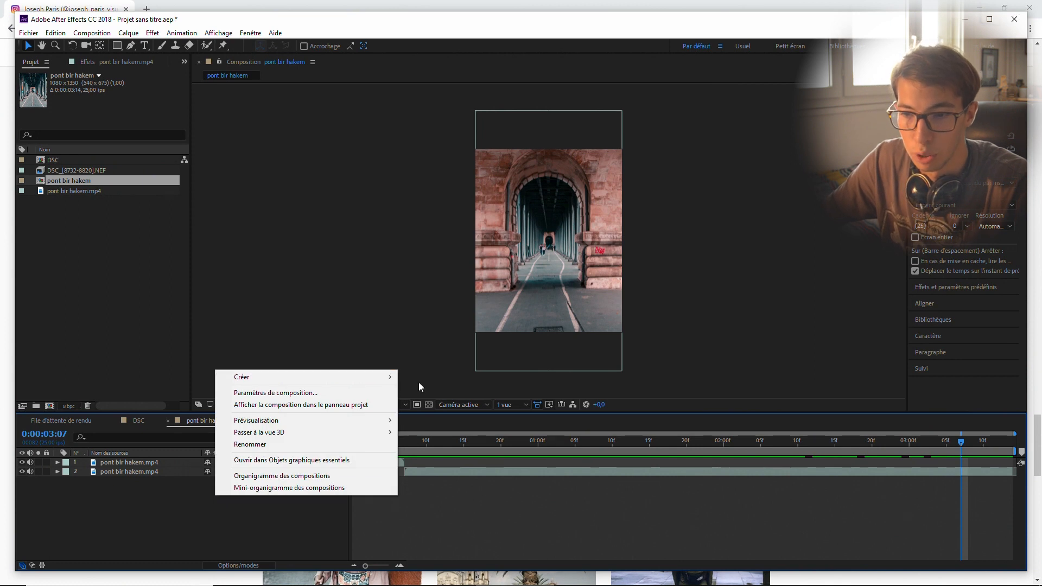
pyautogui.moveTo(396, 383)
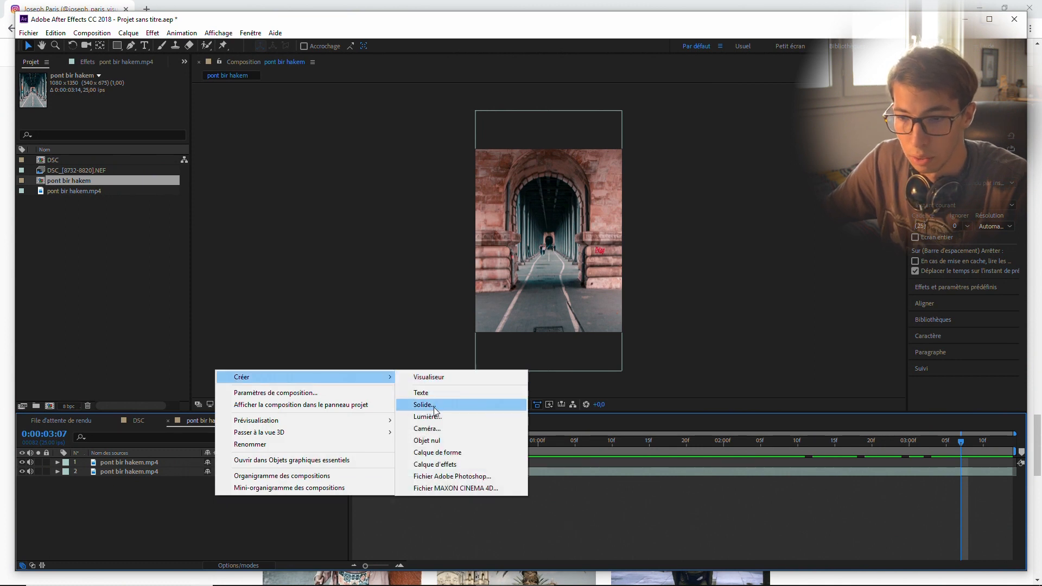
pyautogui.click(446, 465)
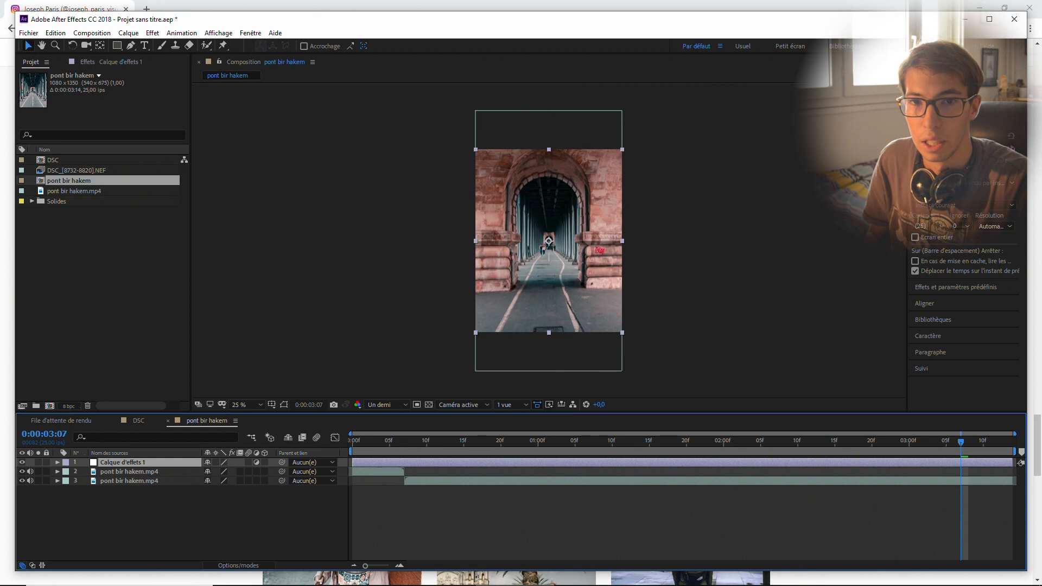
# - Apply the Géométrie effect to the adjustment layer and set its Echelle to 49
pyautogui.click(925, 79)
pyautogui.click(952, 276)
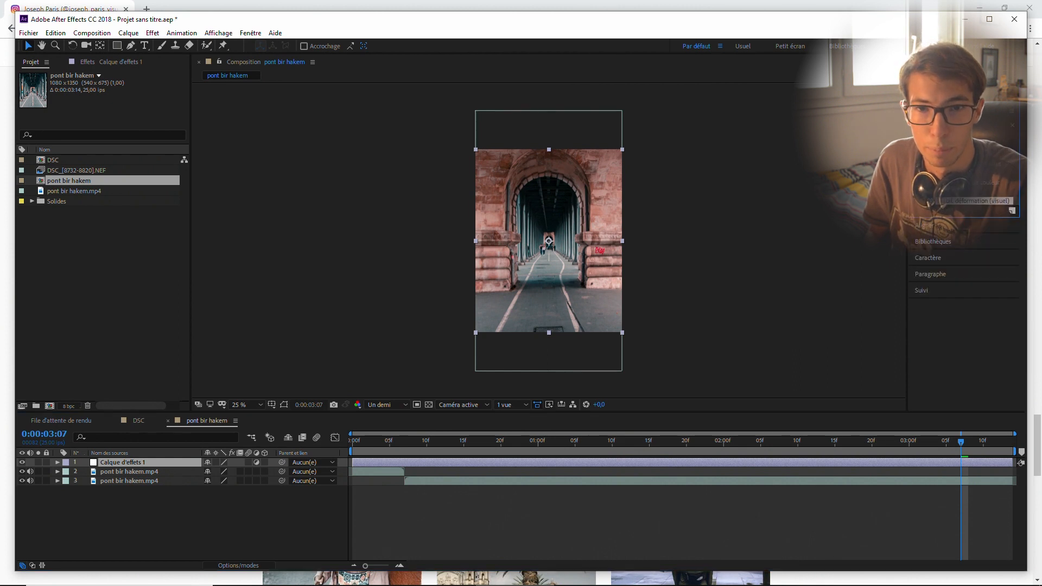
pyautogui.moveTo(937, 125); pyautogui.dragTo(858, 124)
pyautogui.press('BackSpace')
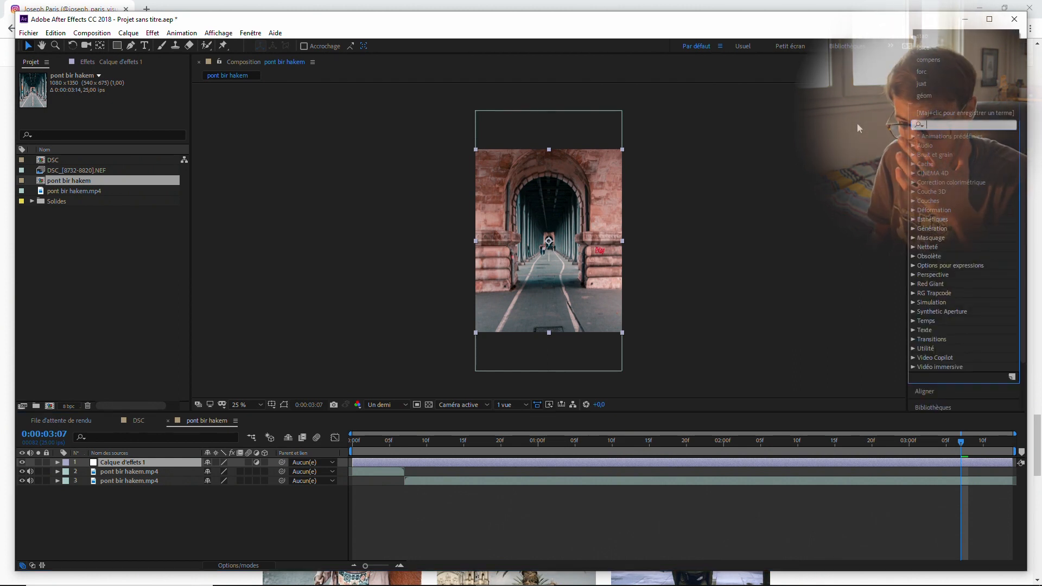
pyautogui.write('géom')
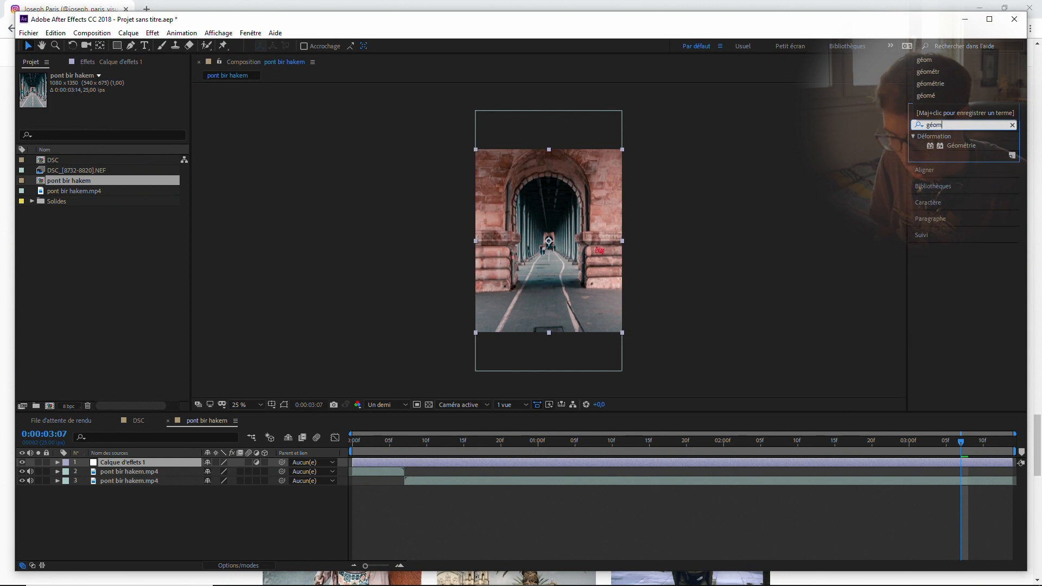
pyautogui.moveTo(958, 147); pyautogui.dragTo(549, 234)
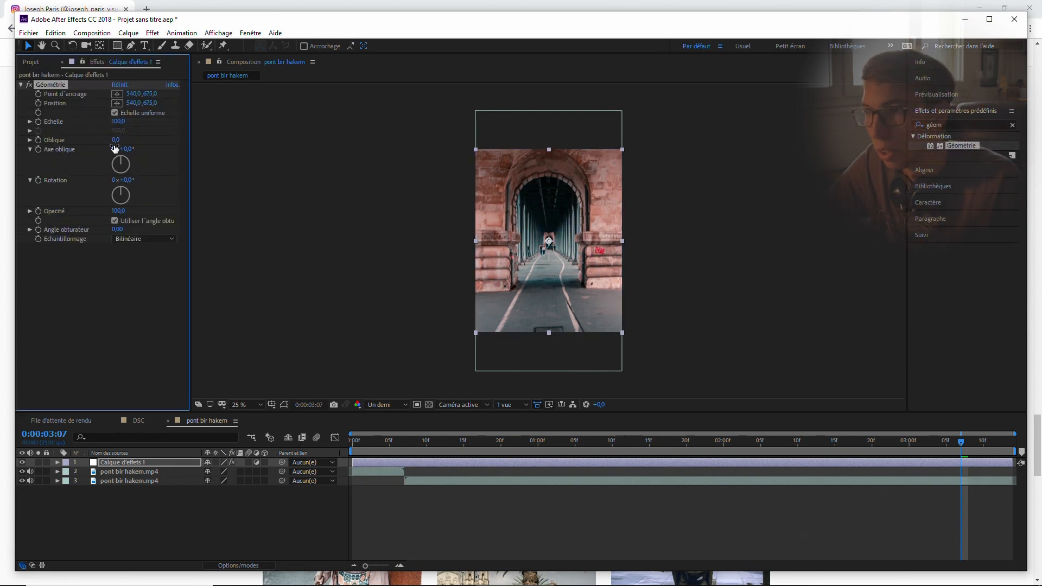
pyautogui.moveTo(117, 121); pyautogui.dragTo(91, 121)
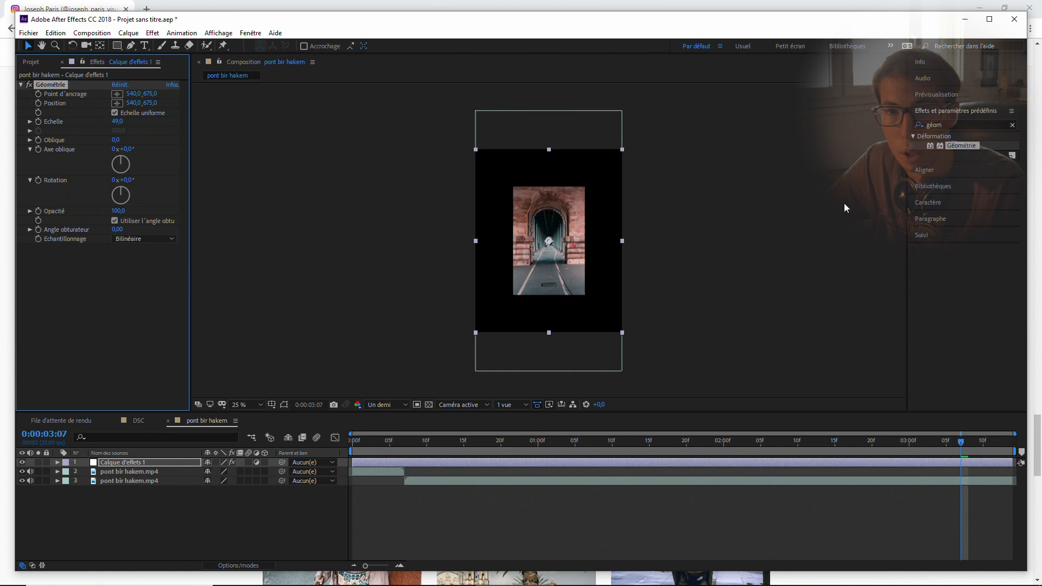
# - Add the Juxtaposition directionnelle effect to the adjustment layer with an output width of 710 and an output height of 490
pyautogui.moveTo(954, 125); pyautogui.dragTo(877, 127)
pyautogui.press('BackSpace')
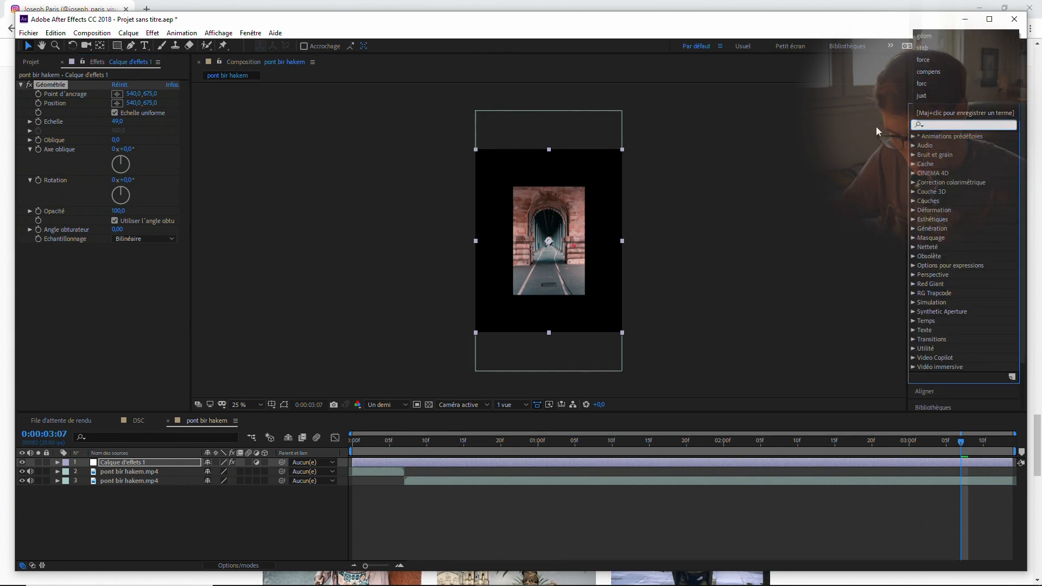
pyautogui.write('ju')
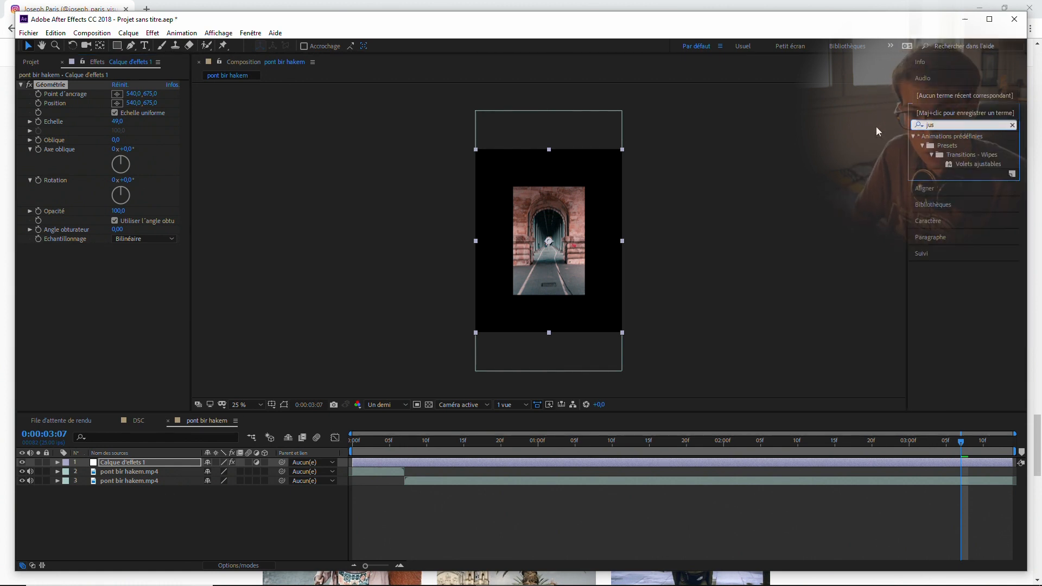
pyautogui.moveTo(977, 182); pyautogui.dragTo(737, 226)
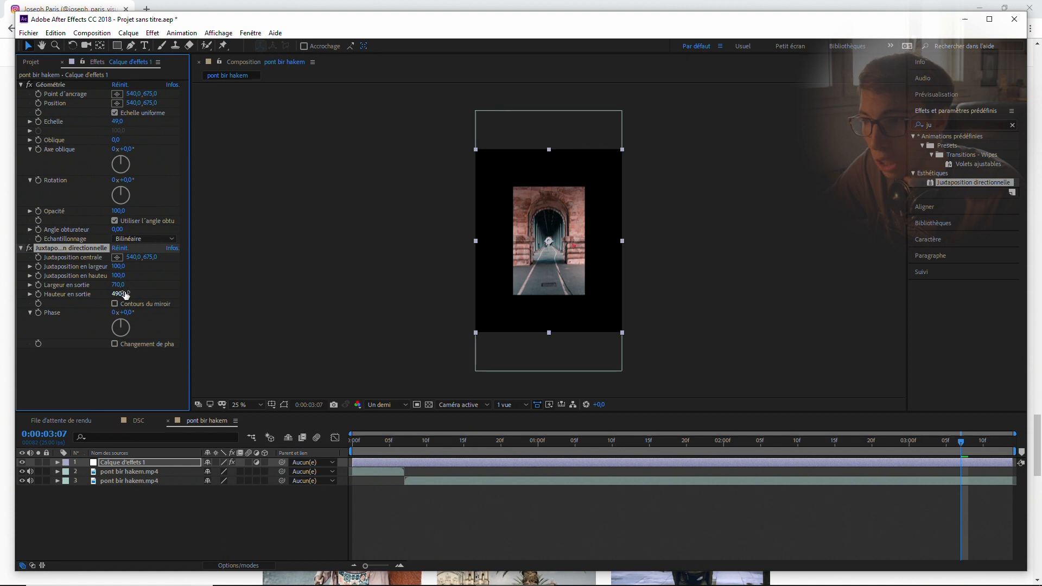
# - Place Juxtaposition directionnelle above Géométrie in the effect order and enable Contours du miroir
pyautogui.moveTo(71, 248); pyautogui.dragTo(77, 84)
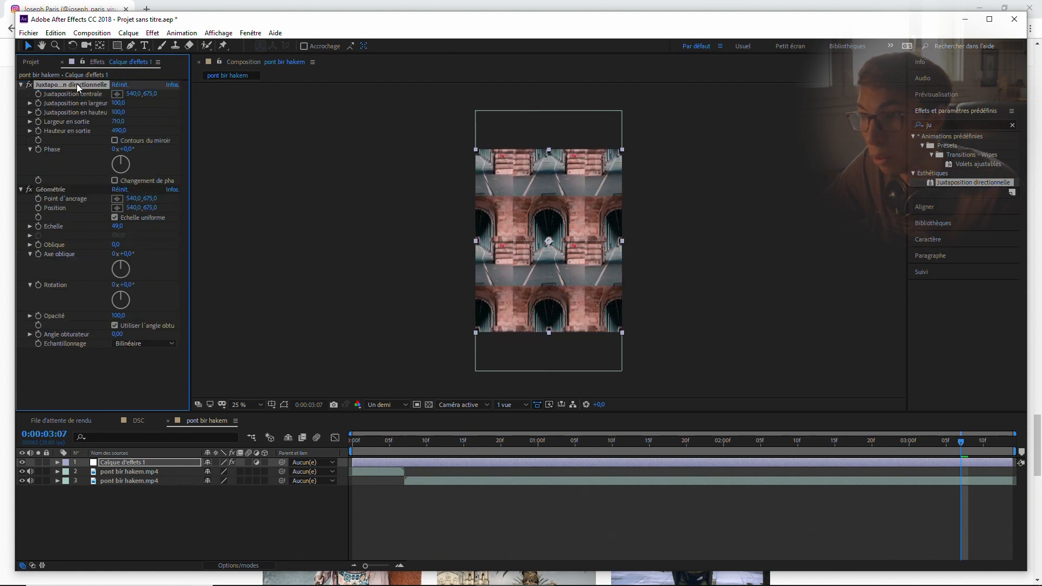
pyautogui.click(114, 141)
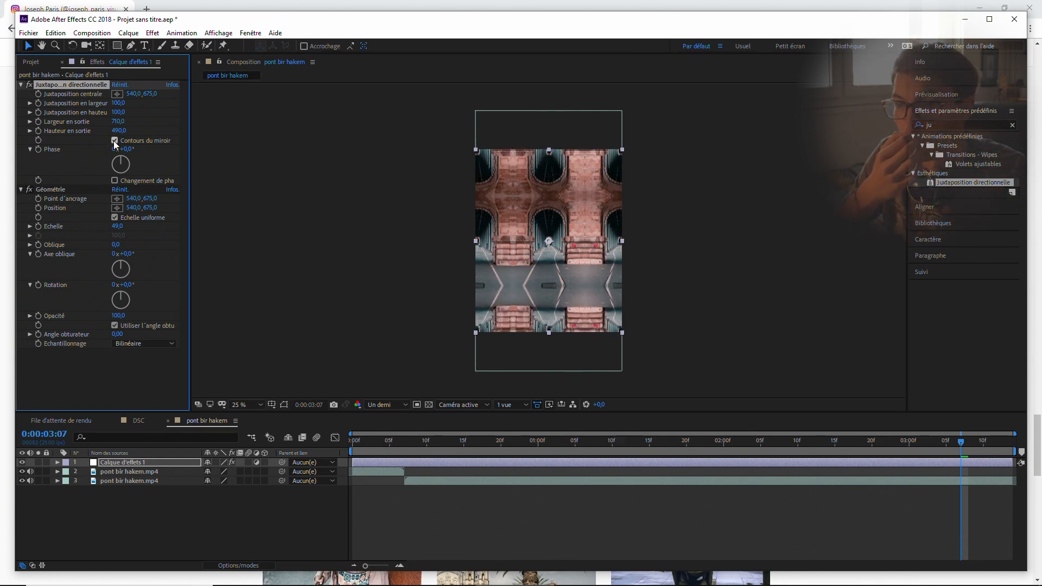
pyautogui.click(72, 190)
pyautogui.click(122, 383)
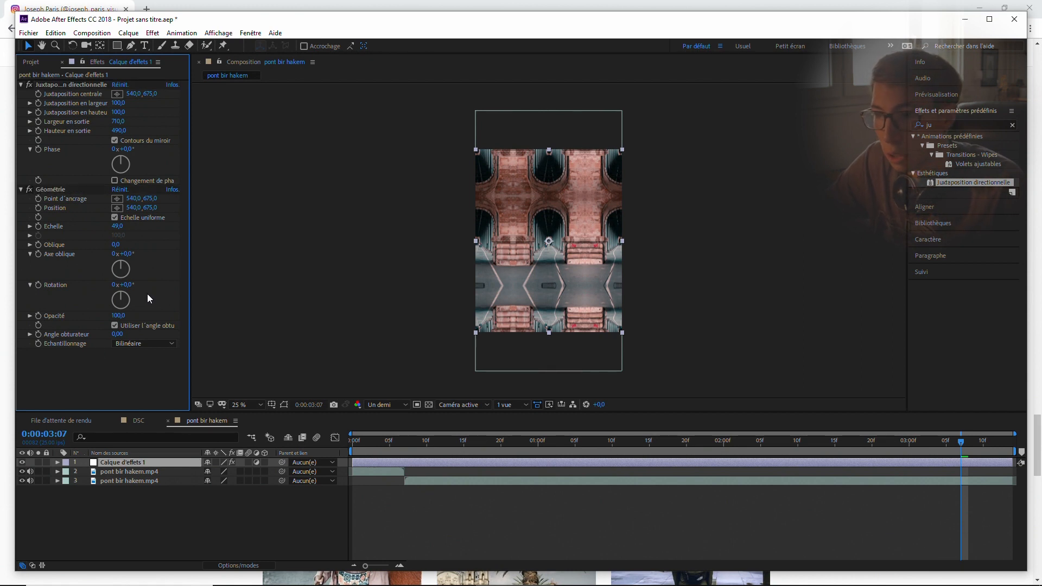
# - Start keyframing the Géométrie Echelle at 0:00:00:00 and reset it to 100
pyautogui.moveTo(380, 442); pyautogui.dragTo(336, 445)
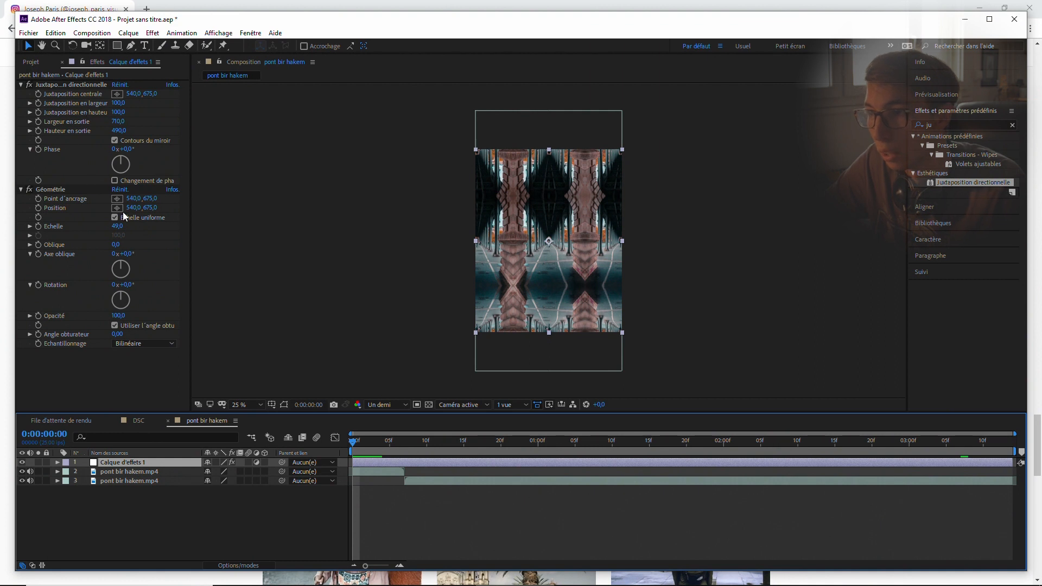
pyautogui.click(41, 226)
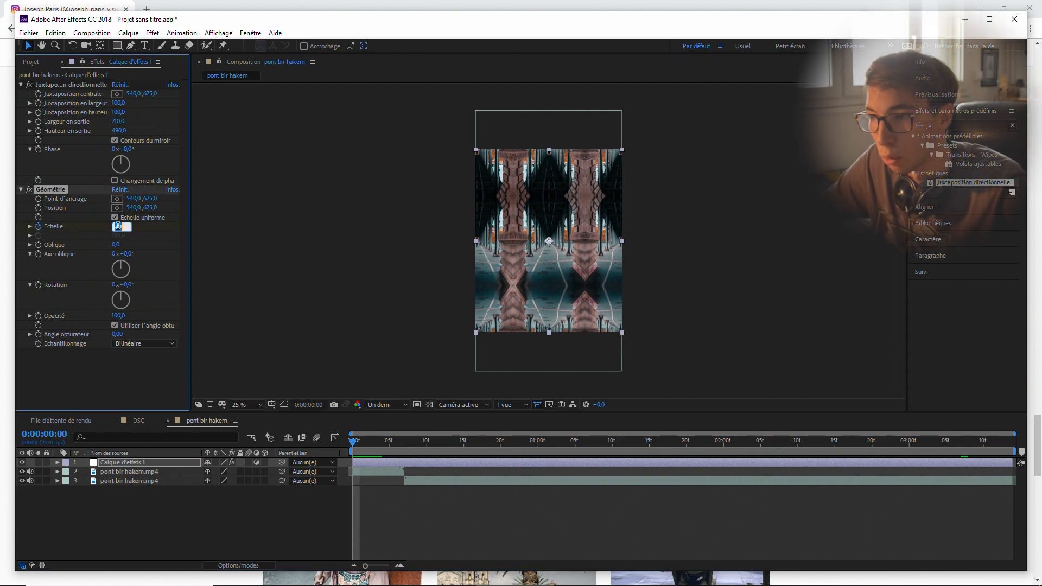
pyautogui.write('41')
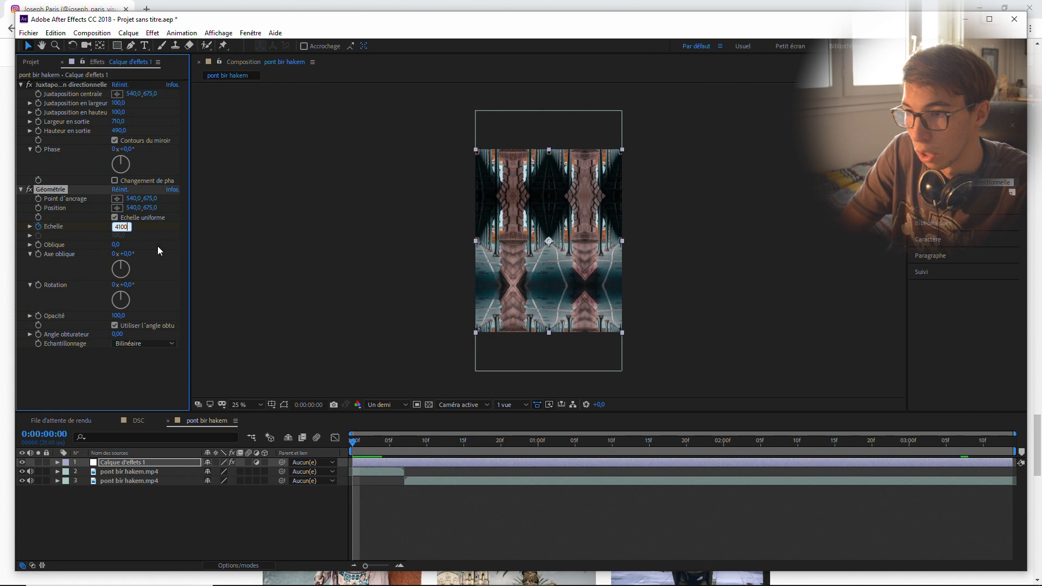
pyautogui.rightClick(63, 230)
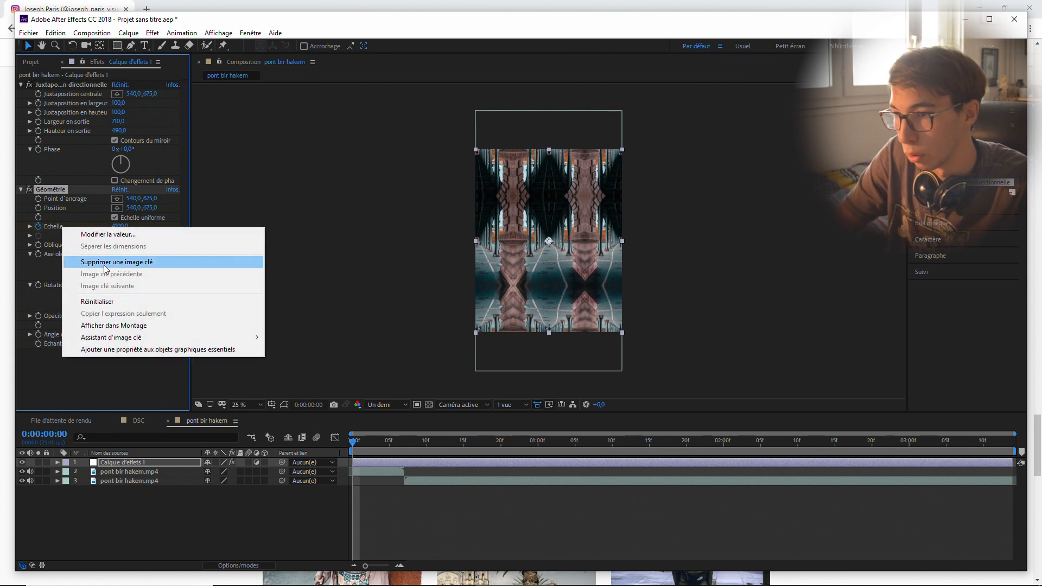
pyautogui.click(122, 293)
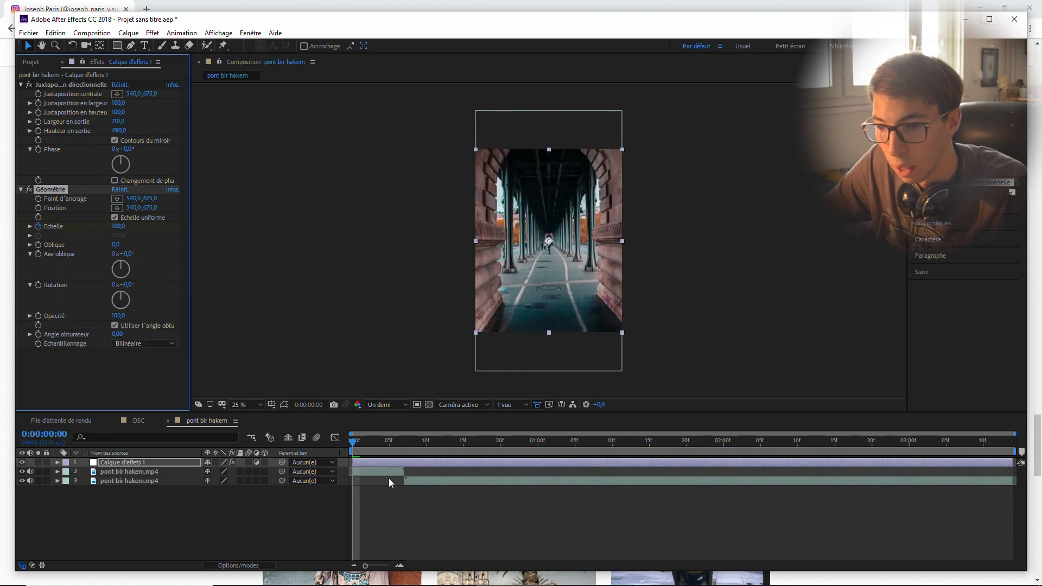
# - Set the Géométrie Echelle to 347 at 0:00:00:06, the last frame of the short segment
pyautogui.moveTo(354, 446); pyautogui.dragTo(404, 441)
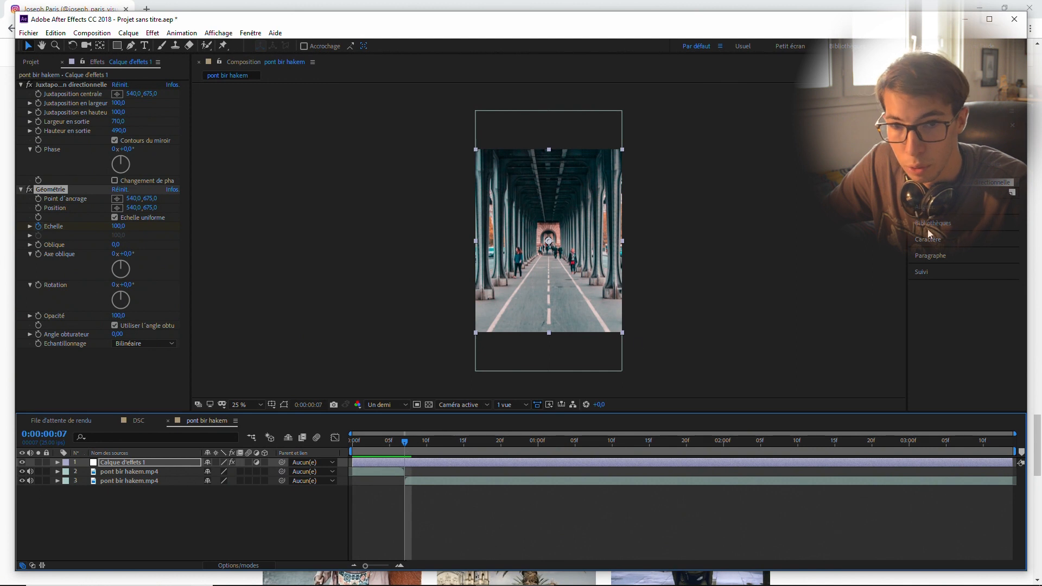
pyautogui.click(935, 95)
pyautogui.click(946, 111)
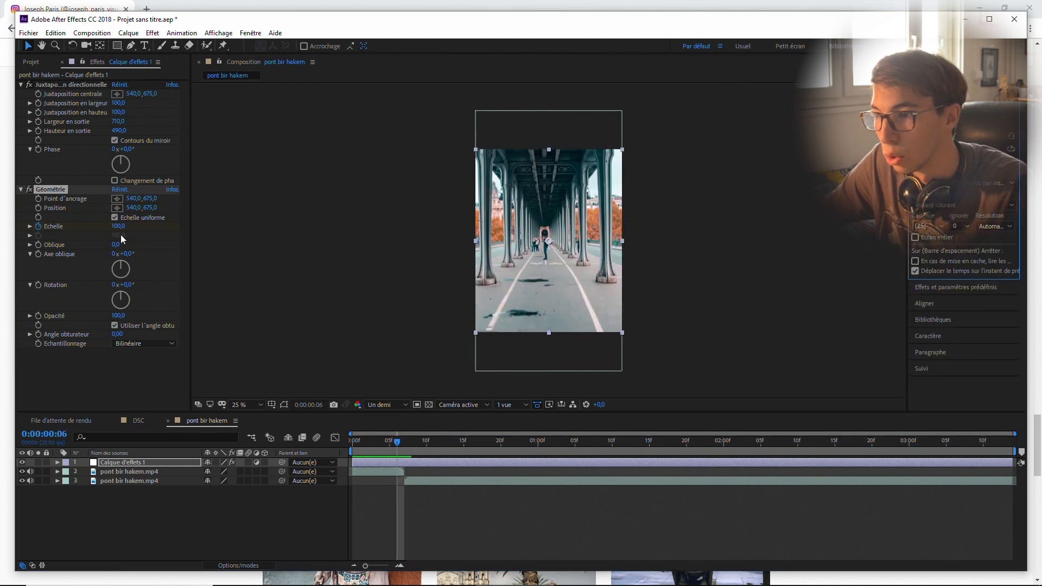
pyautogui.moveTo(118, 231); pyautogui.dragTo(251, 228)
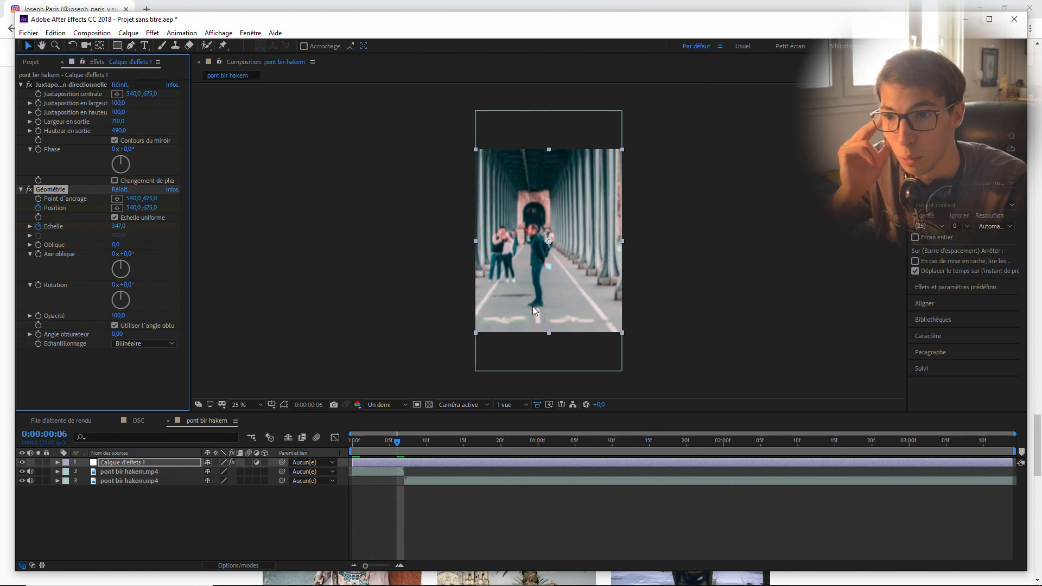
# - Set the Géométrie Position to 649, 808 at 0:00:00:06 to recentre the zoomed view
pyautogui.moveTo(559, 281); pyautogui.dragTo(565, 290)
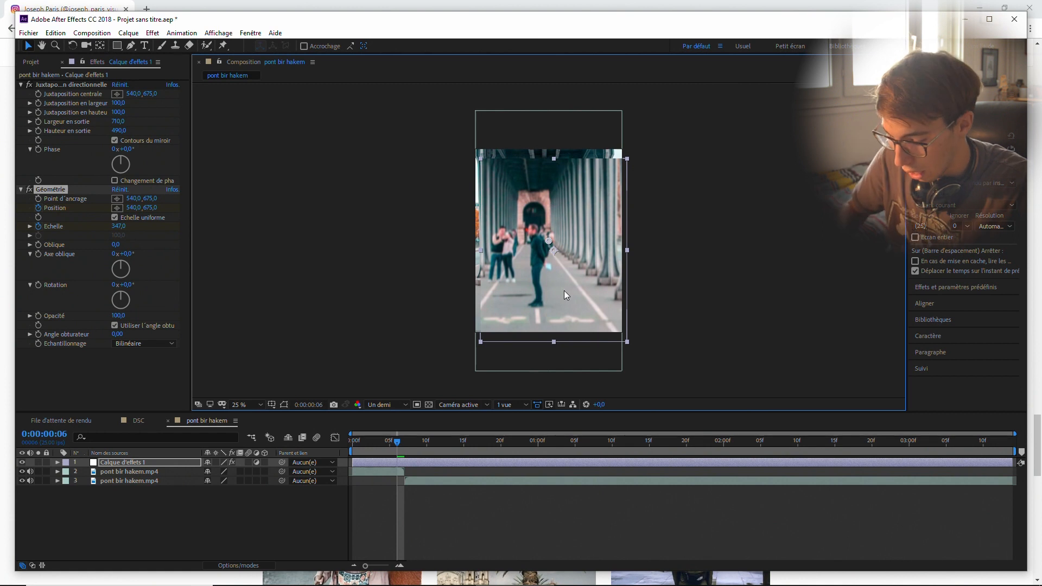
pyautogui.hotkey('ctrl', 'z')
pyautogui.click(69, 211)
pyautogui.moveTo(140, 210); pyautogui.dragTo(217, 212)
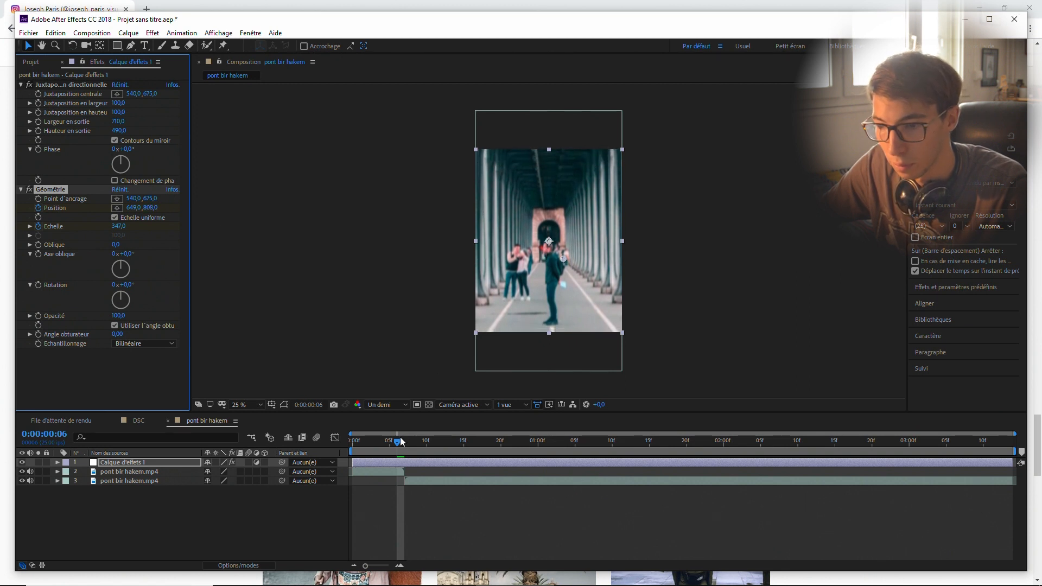
# - Reset the Géométrie Position to 540, 675 at 0:00:00:00
pyautogui.moveTo(398, 443); pyautogui.dragTo(353, 444)
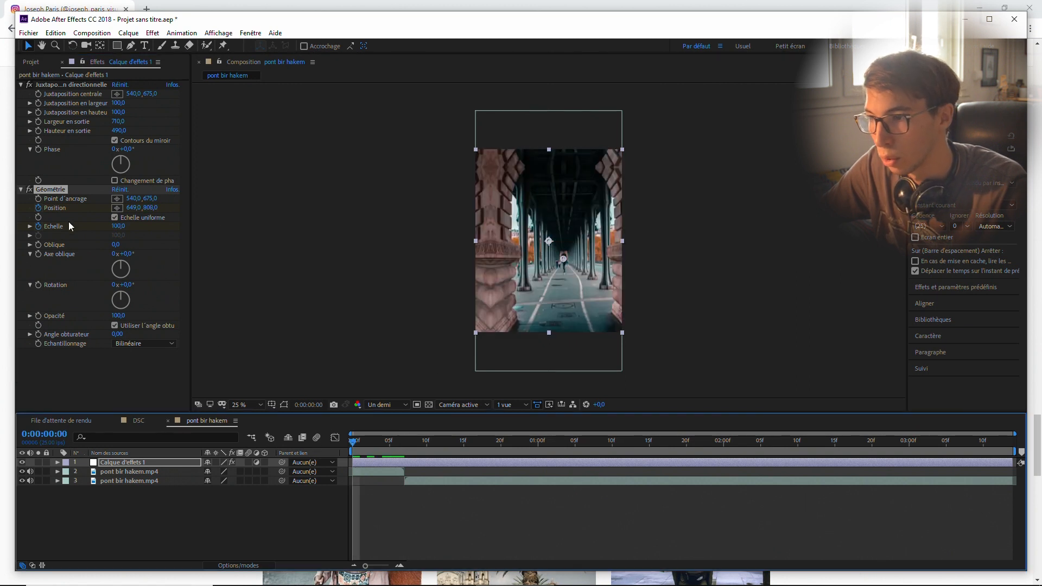
pyautogui.rightClick(62, 210)
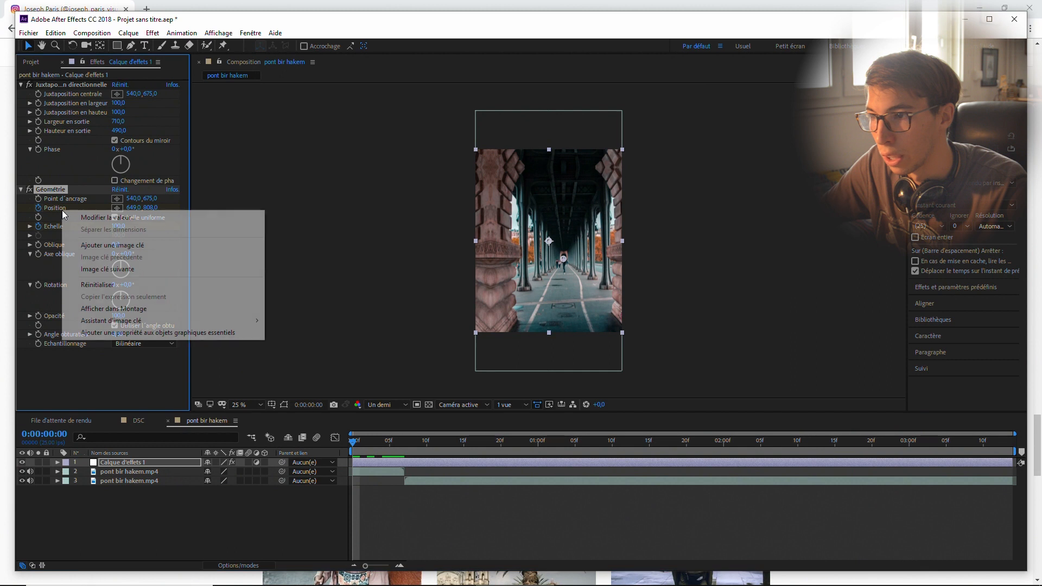
pyautogui.click(136, 284)
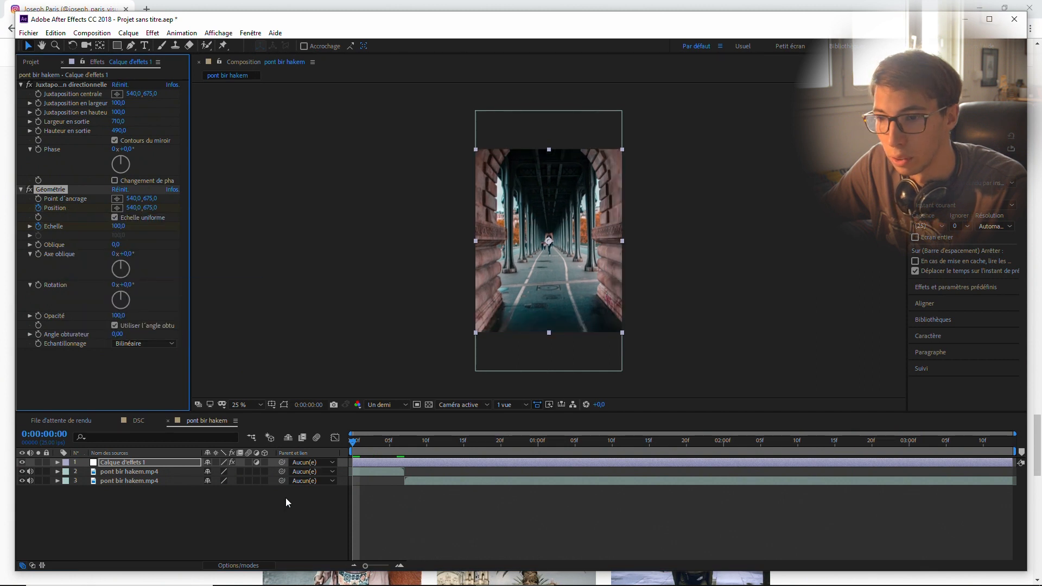
# - At 0:00:00:07, reset the Géométrie Position to 540, 675 and set its Echelle to about 38
pyautogui.moveTo(354, 445); pyautogui.dragTo(405, 447)
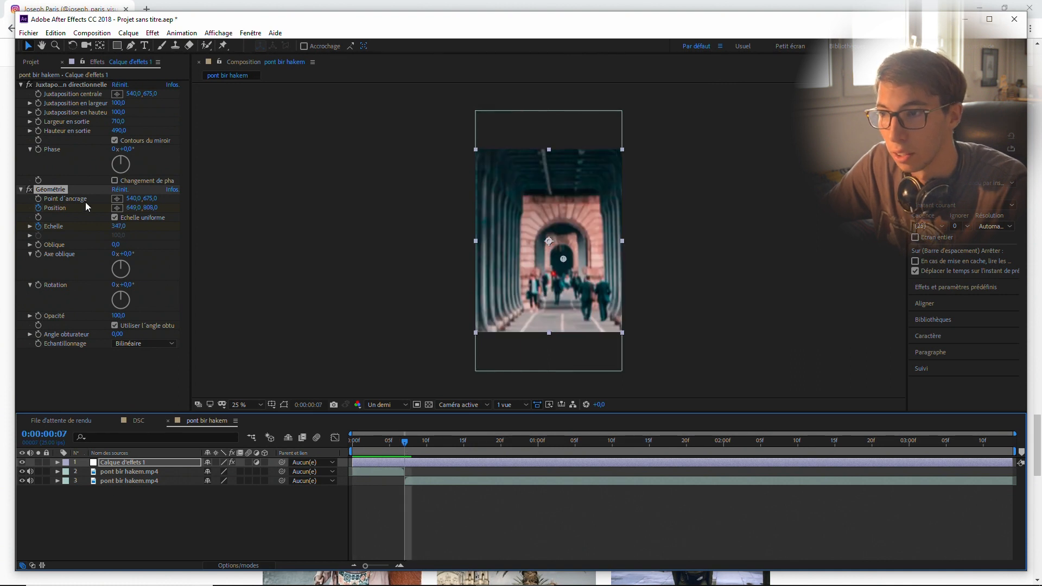
pyautogui.rightClick(63, 228)
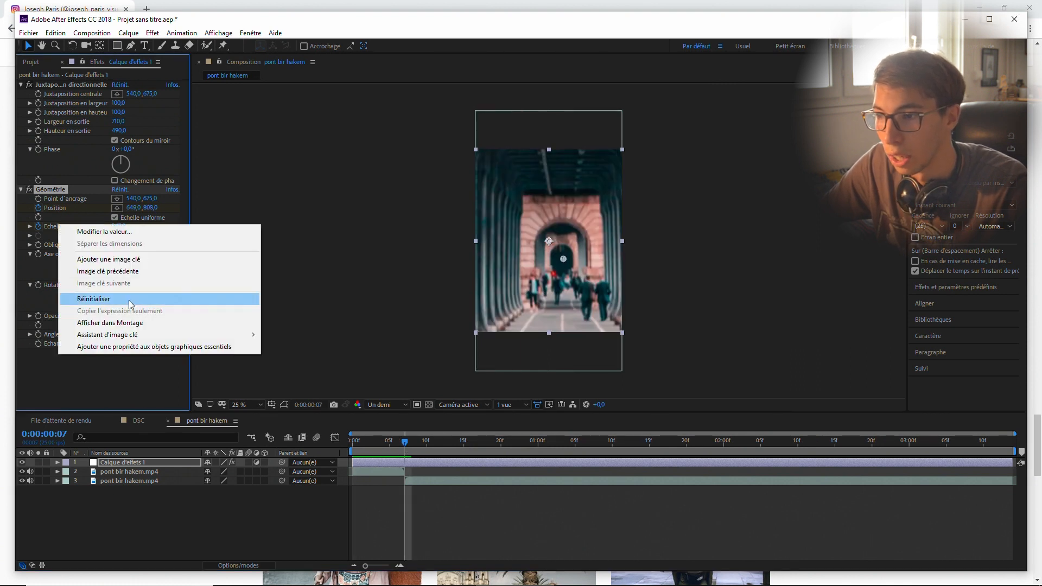
pyautogui.click(76, 298)
pyautogui.rightClick(71, 209)
pyautogui.click(81, 278)
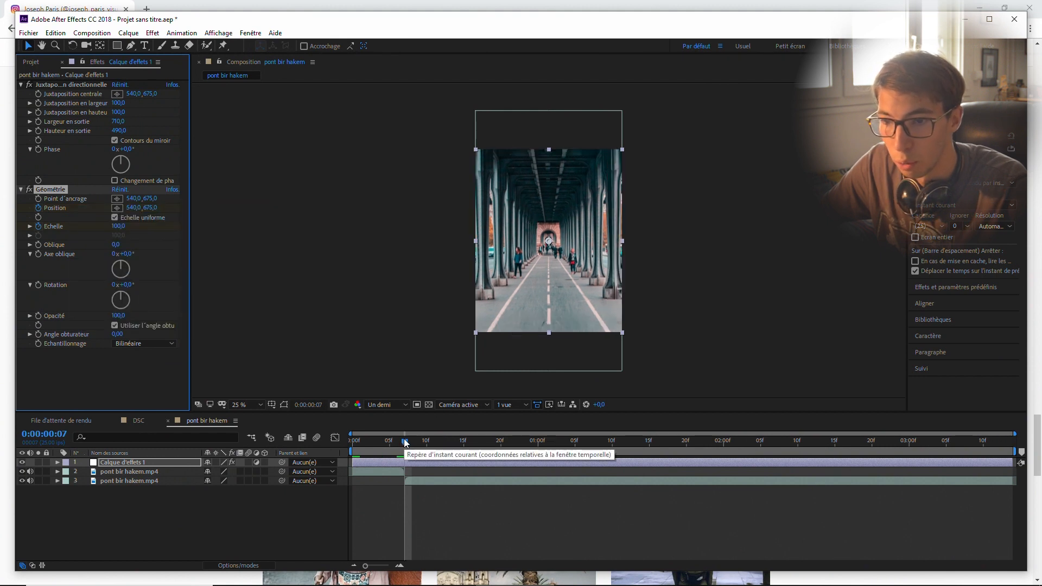
pyautogui.moveTo(118, 225); pyautogui.dragTo(85, 230)
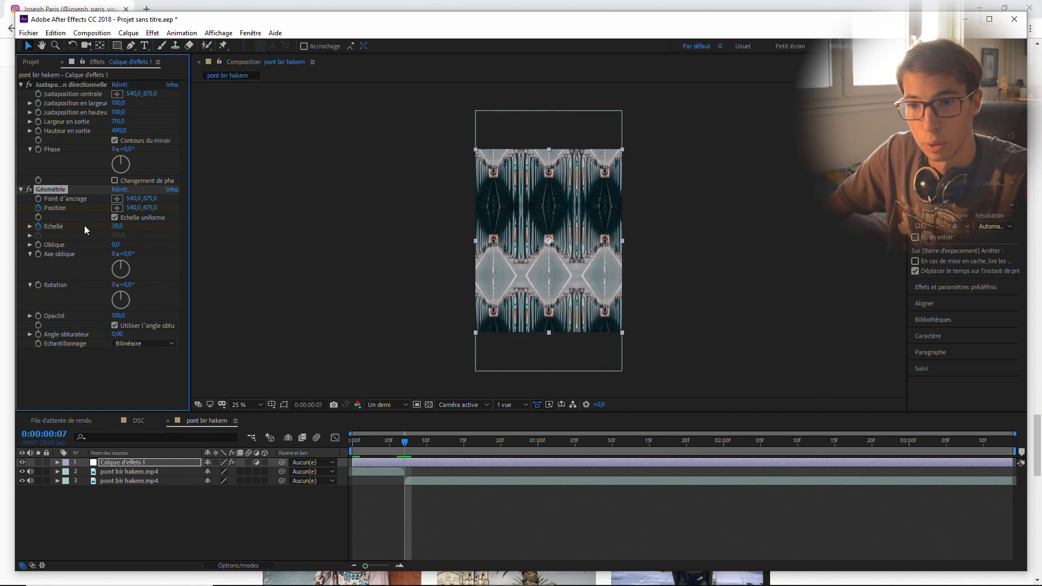
# - Reset the Géométrie Echelle to 100 at 0:00:00:15, and return to 0:00:00:00
pyautogui.moveTo(404, 441); pyautogui.dragTo(464, 440)
pyautogui.rightClick(51, 227)
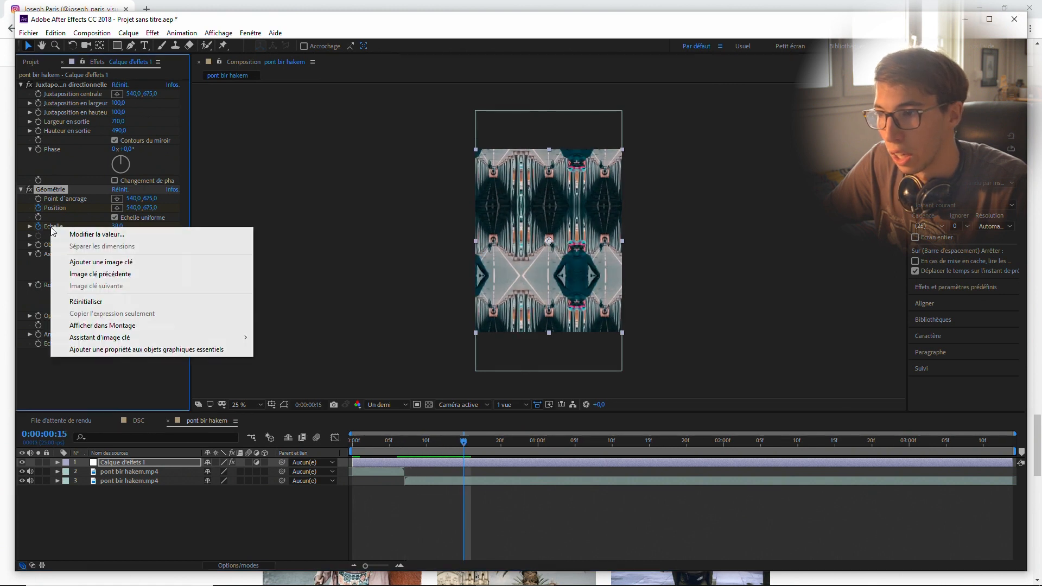
pyautogui.click(119, 301)
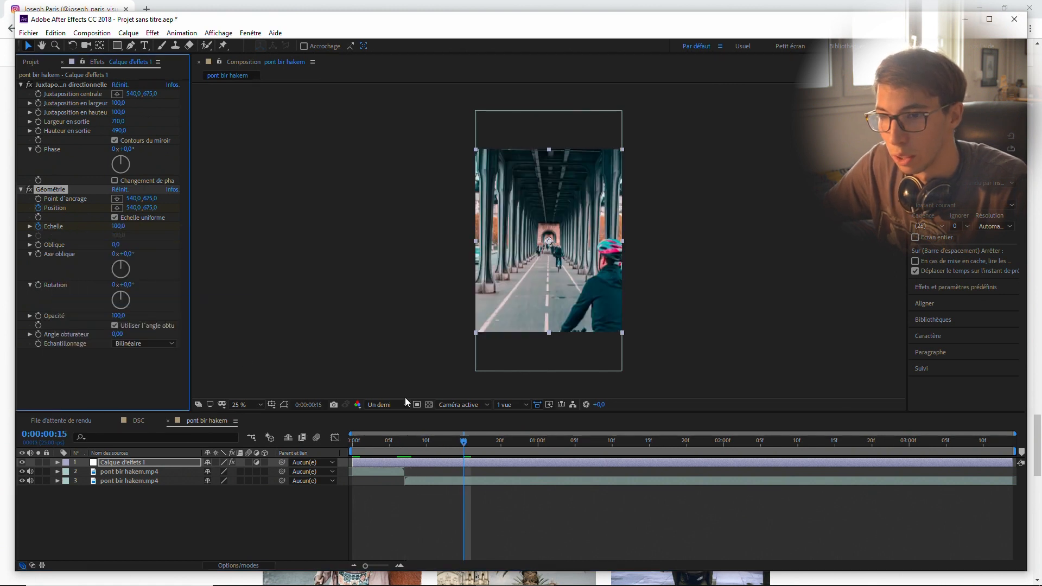
pyautogui.moveTo(464, 438); pyautogui.dragTo(353, 439)
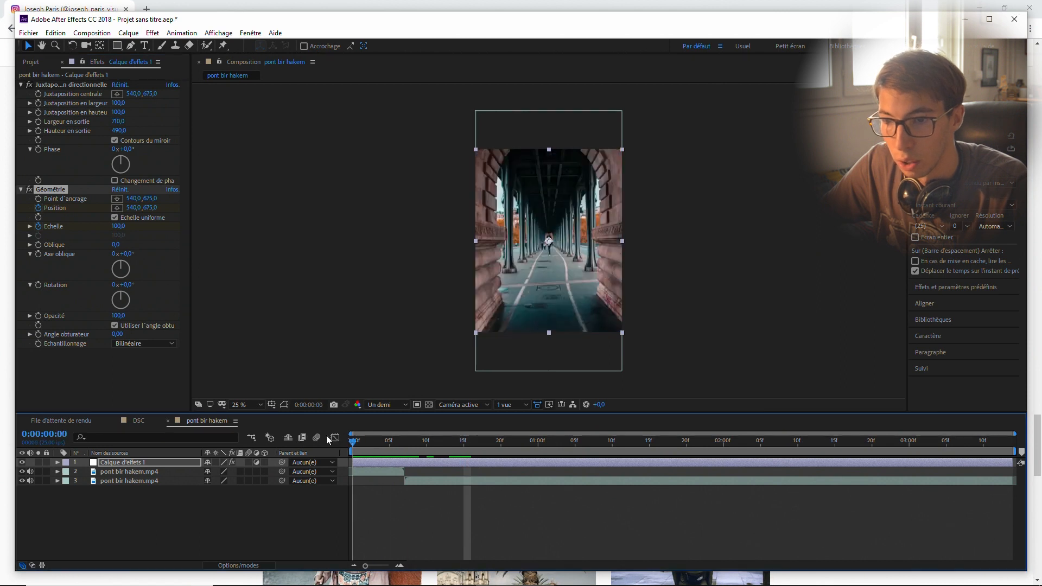
# - Preview the zoom transition from the start, and add CC Force Motion Blur to the adjustment layer with 27 motion blur samples
pyautogui.press('space')
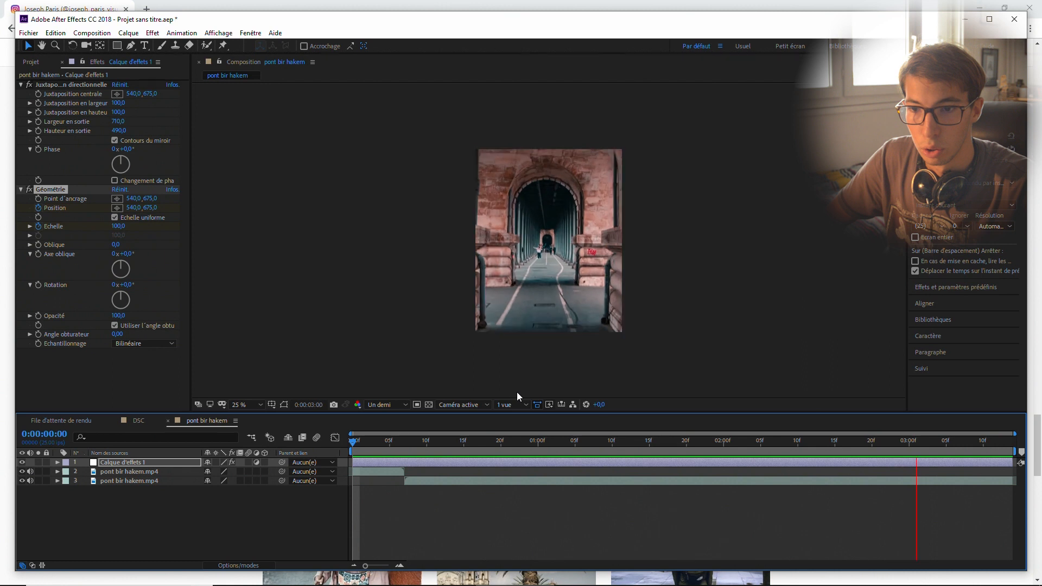
pyautogui.press('space')
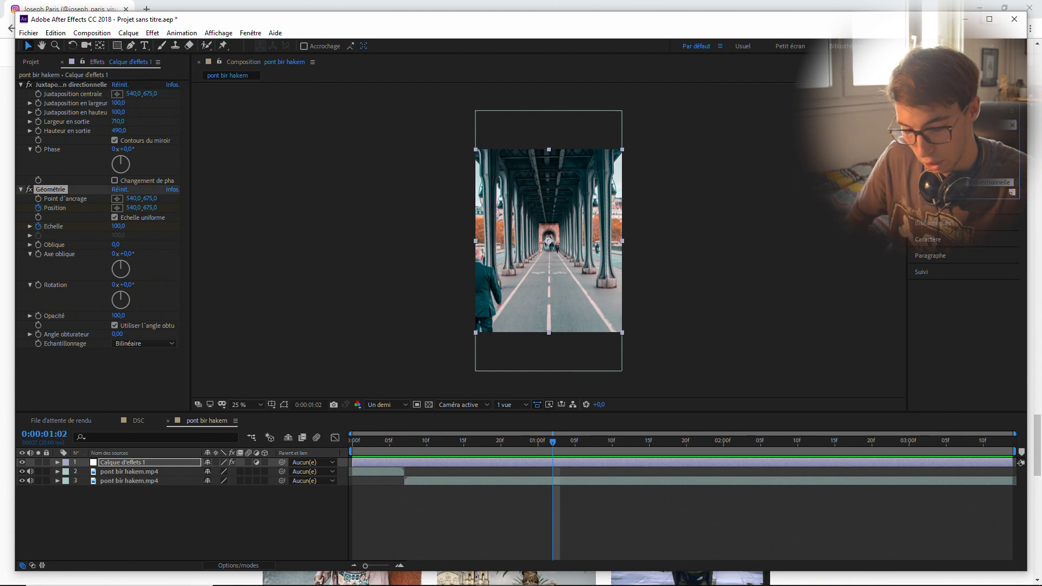
pyautogui.click(1012, 126)
pyautogui.write('compen')
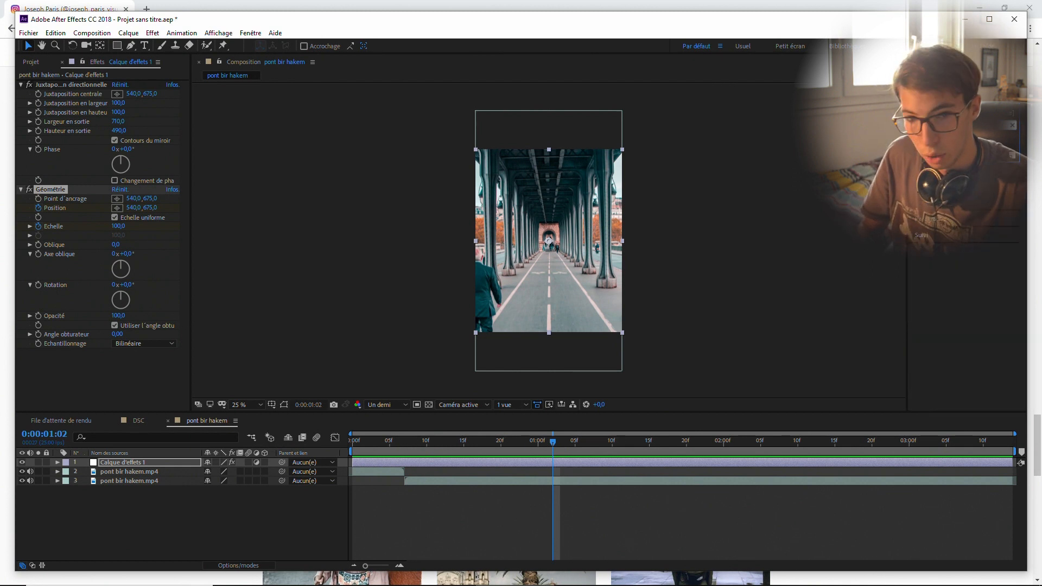
pyautogui.moveTo(933, 146); pyautogui.dragTo(124, 362)
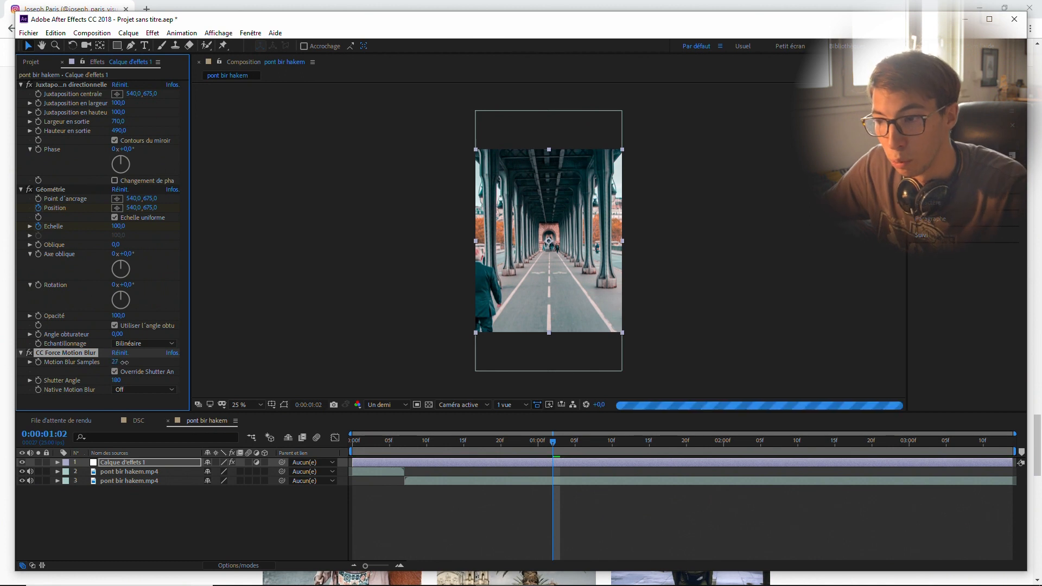
# - Play back the motion-blurred zoom transition from the start of the composition to check it, and return to 0:00:00:00
pyautogui.moveTo(410, 442); pyautogui.dragTo(340, 445)
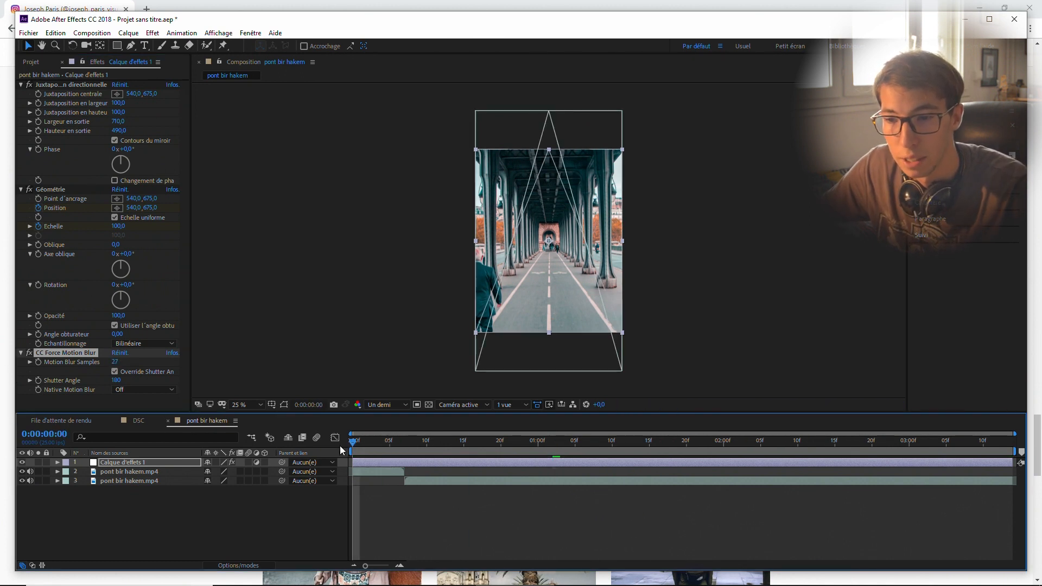
pyautogui.click(560, 542)
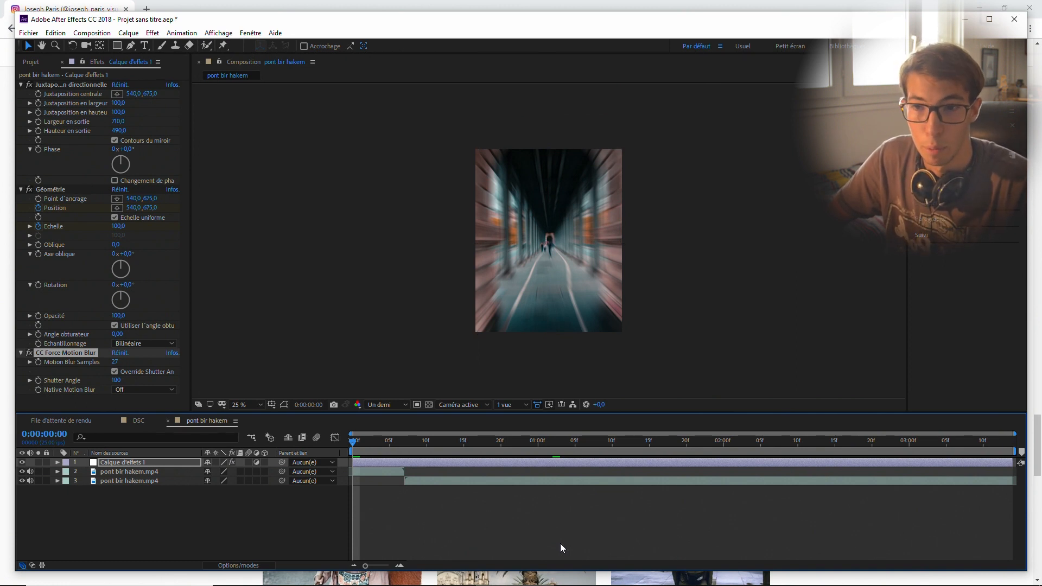
pyautogui.press('space')
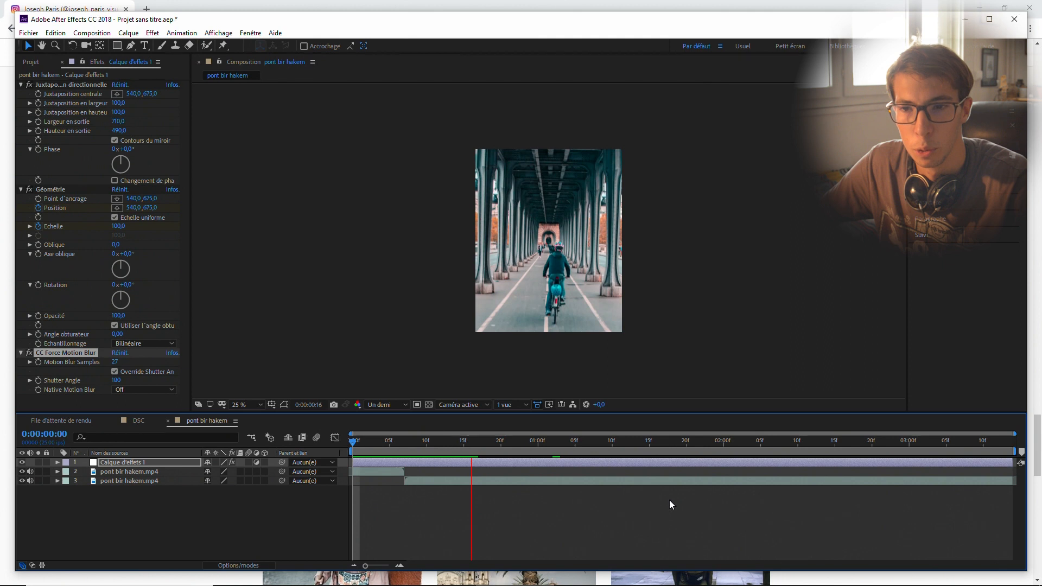
pyautogui.moveTo(476, 441); pyautogui.dragTo(483, 442)
pyautogui.press('Home')
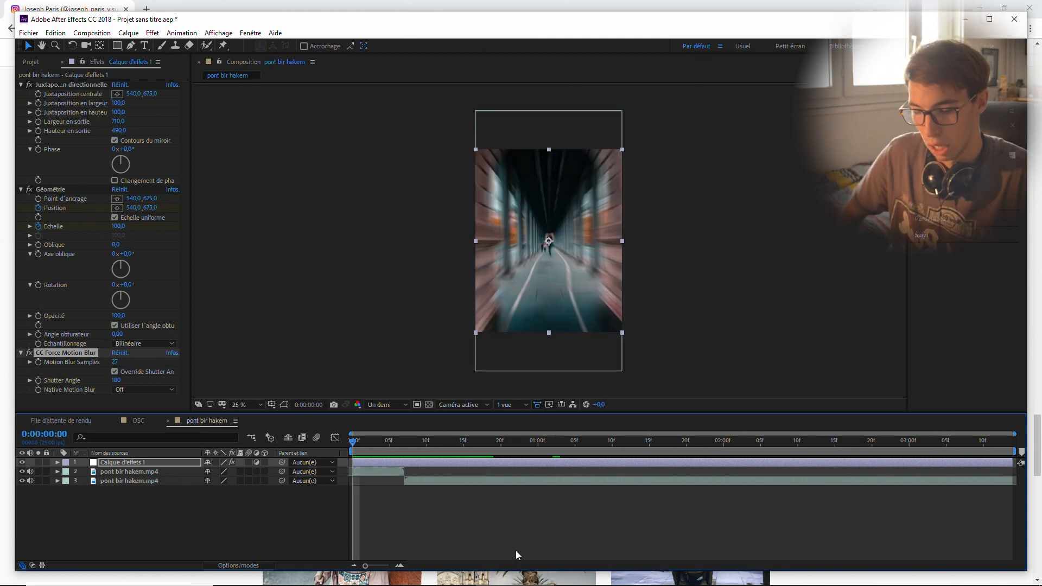
pyautogui.press('space')
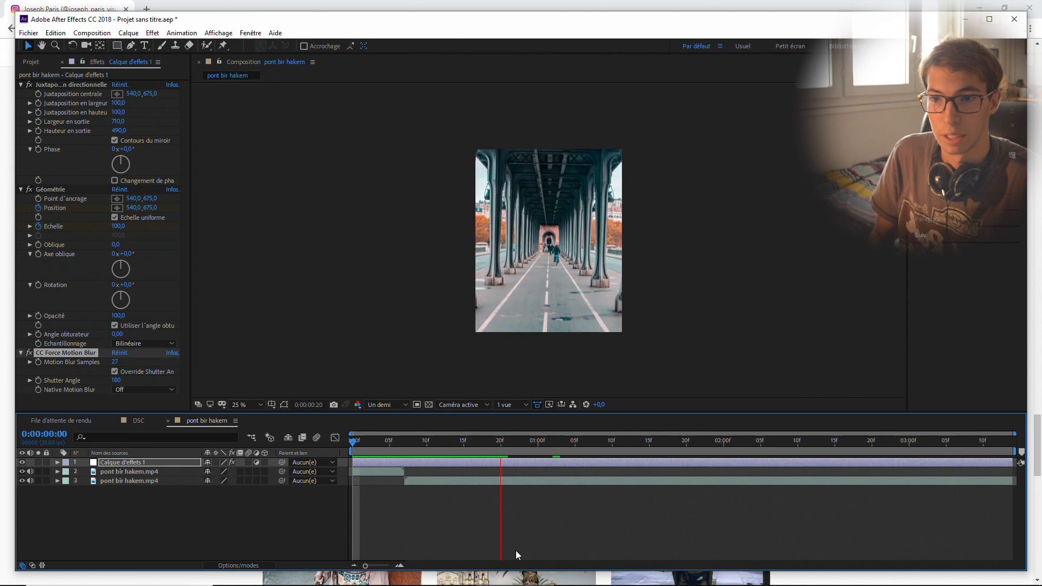
pyautogui.moveTo(363, 440); pyautogui.dragTo(340, 451)
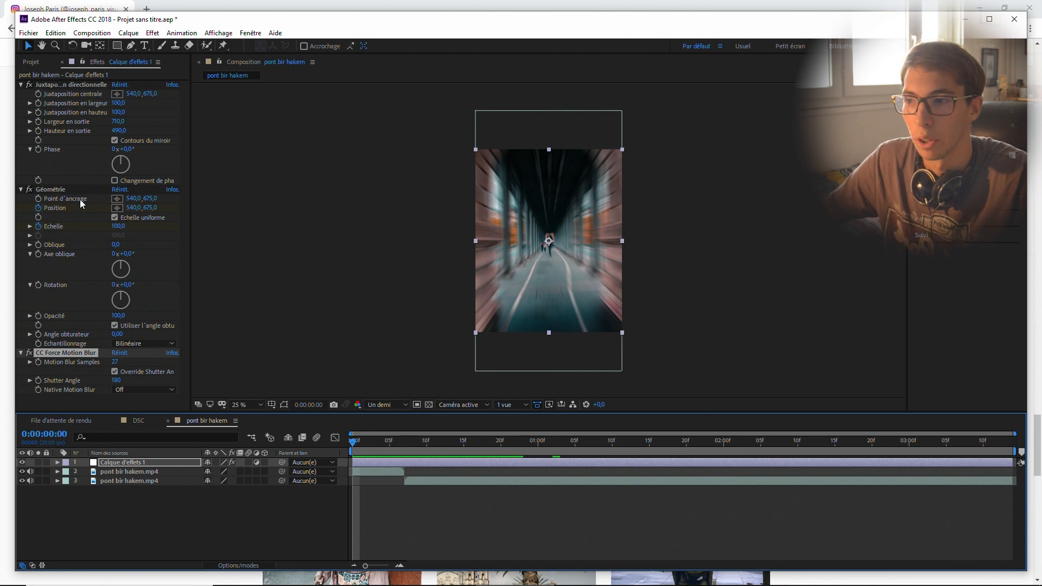
pyautogui.moveTo(353, 441); pyautogui.dragTo(320, 463)
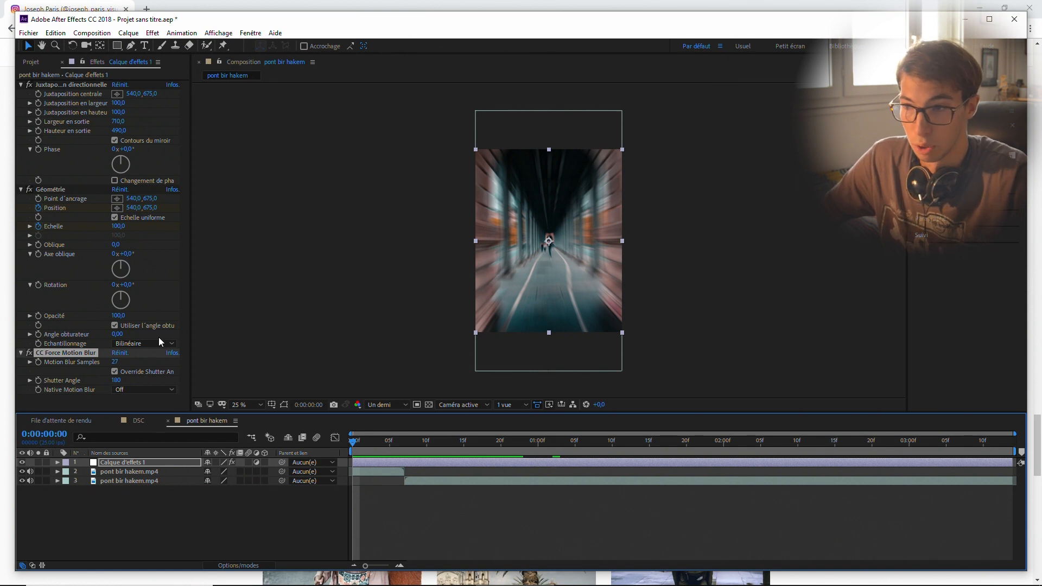
# - Add the pont bir hakem composition to the render queue and name its output file "pont bir hakem final" in the Comment faire un hyperlapse folder
pyautogui.click(92, 32)
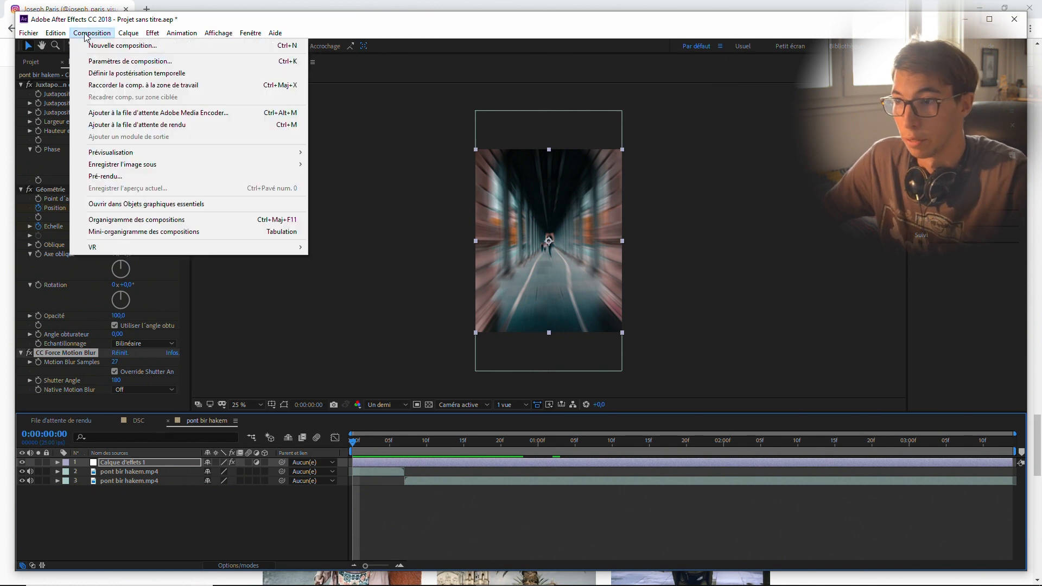
pyautogui.click(146, 126)
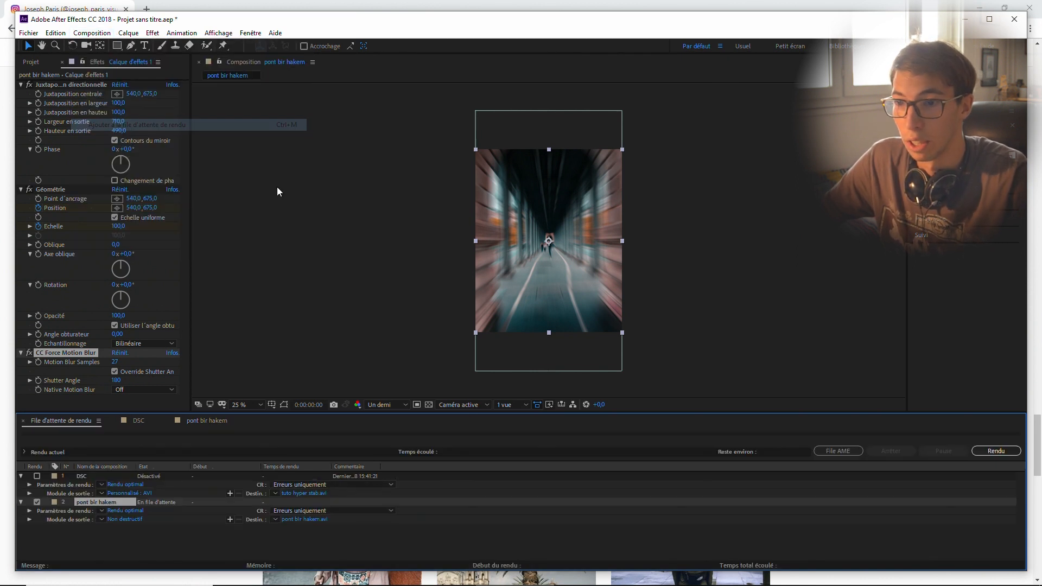
pyautogui.click(298, 519)
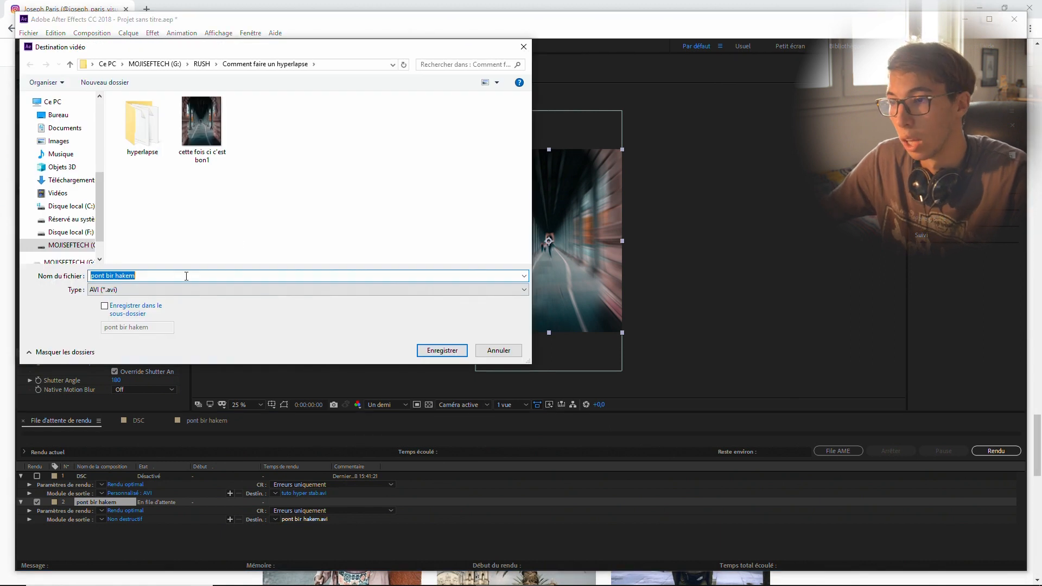
pyautogui.click(186, 276)
pyautogui.write('fin')
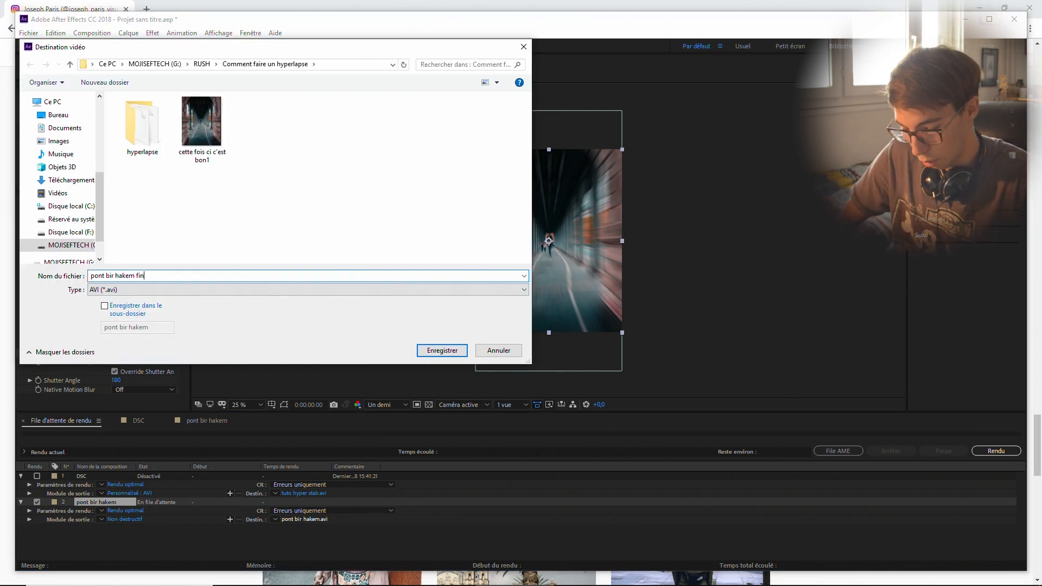
pyautogui.write('al')
pyautogui.click(443, 350)
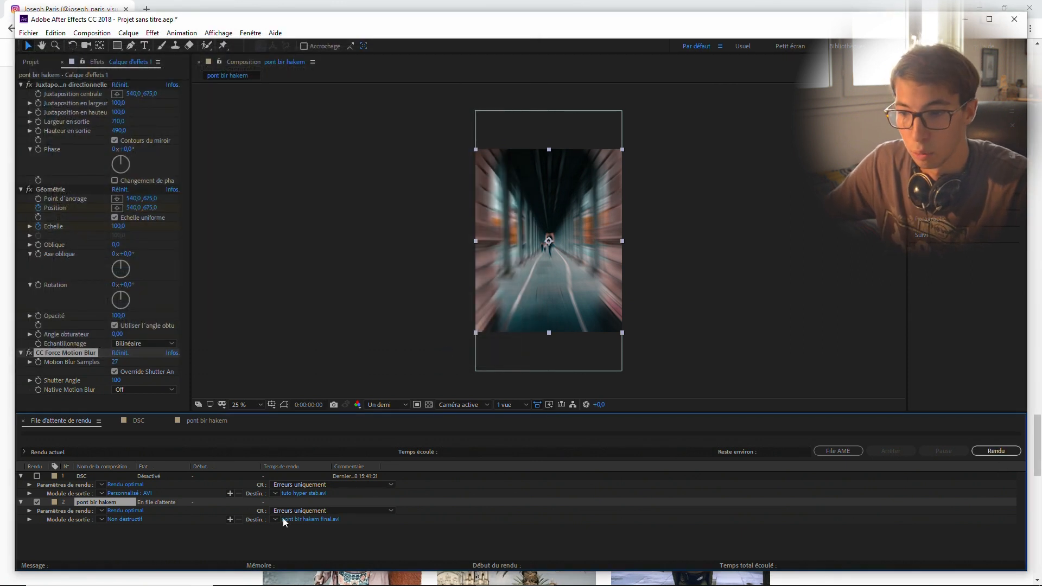
# - Set the output module format of the pont bir hakem render to QuickTime
pyautogui.click(142, 520)
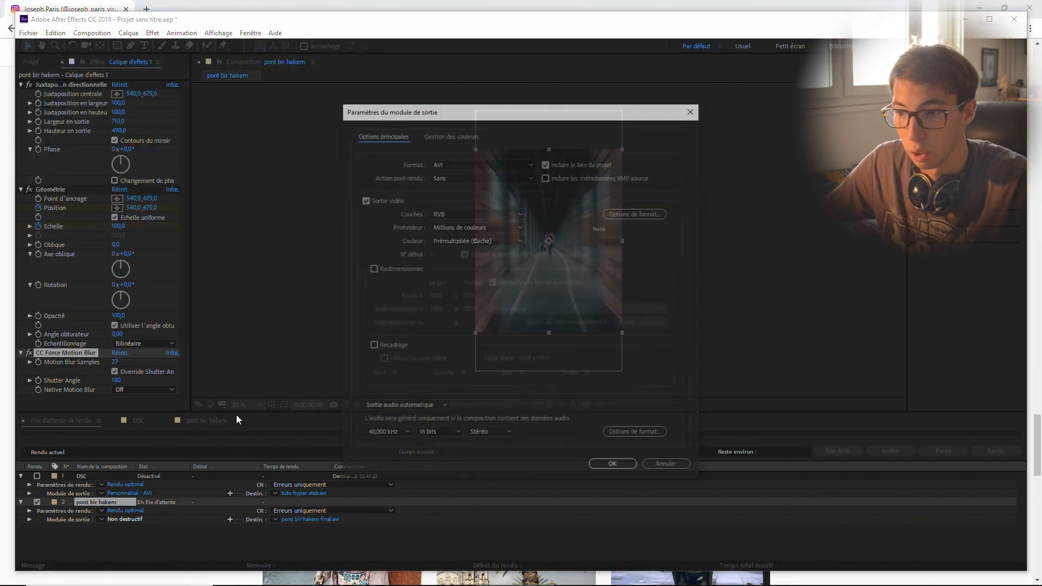
pyautogui.click(467, 163)
pyautogui.click(454, 282)
pyautogui.click(613, 466)
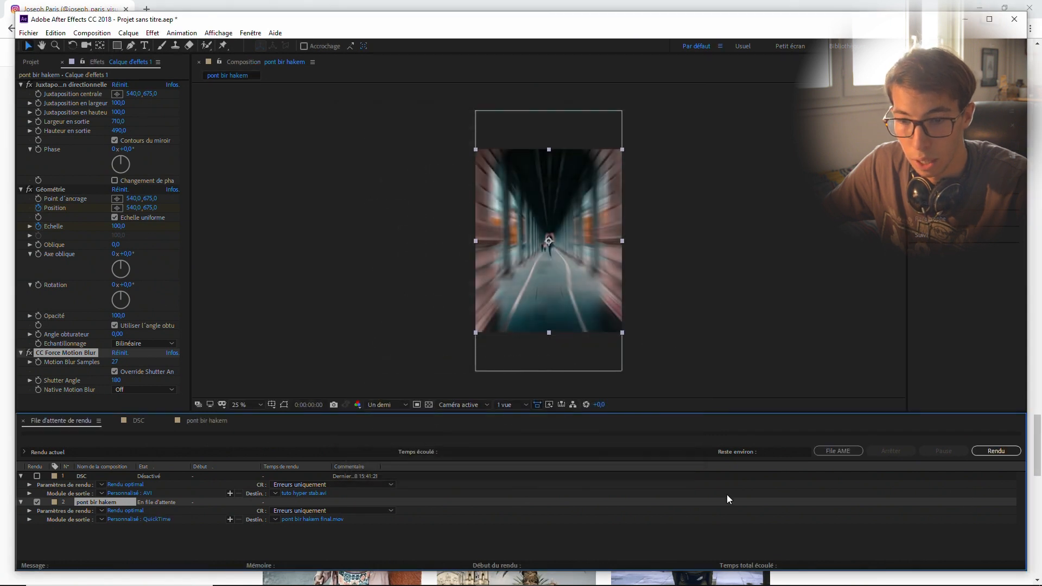